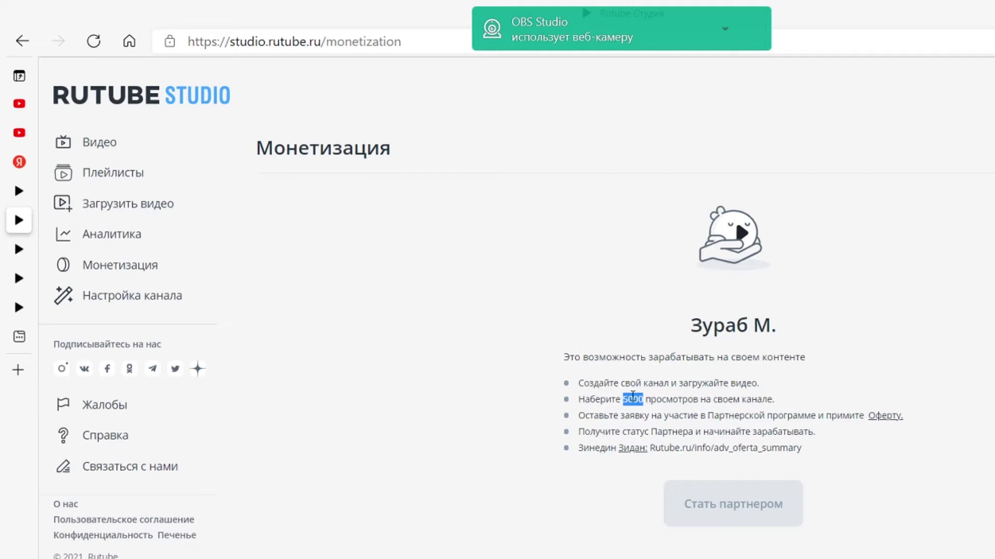
Step: Open the partner programme offer (Оферта) from the monetization page and review the participation conditions
left_click(892, 417)
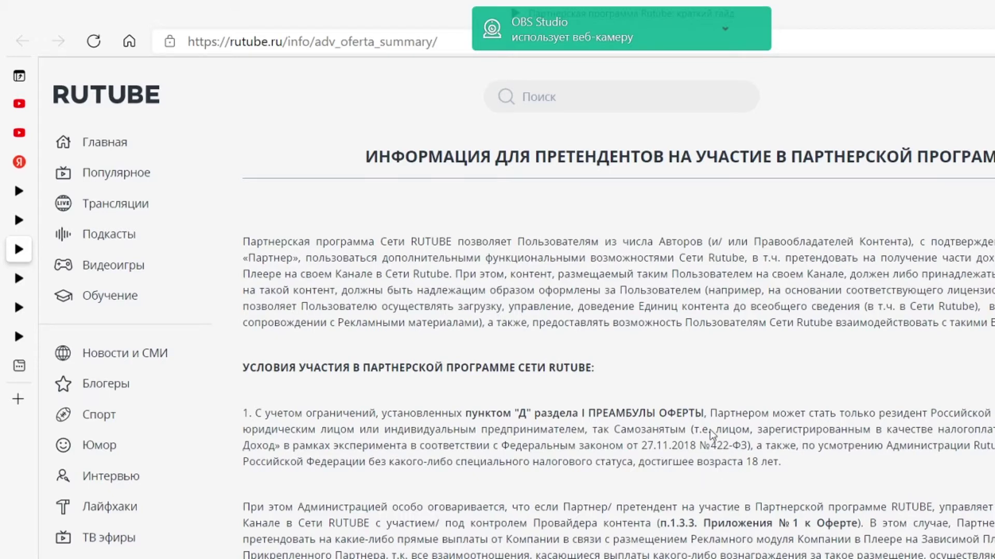
scroll(253, 359, "up", 2)
mouse_move(18, 234)
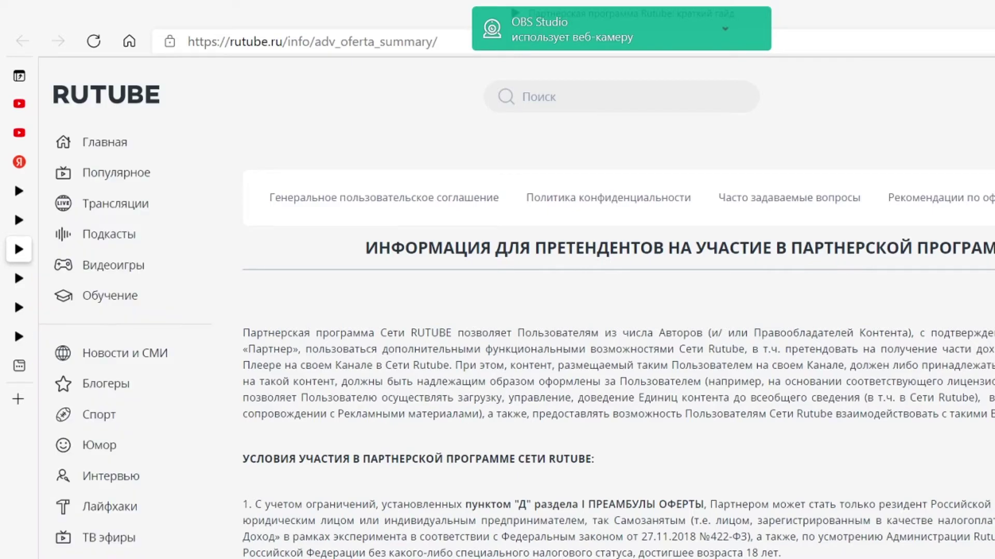
scroll(880, 445, "down", 2)
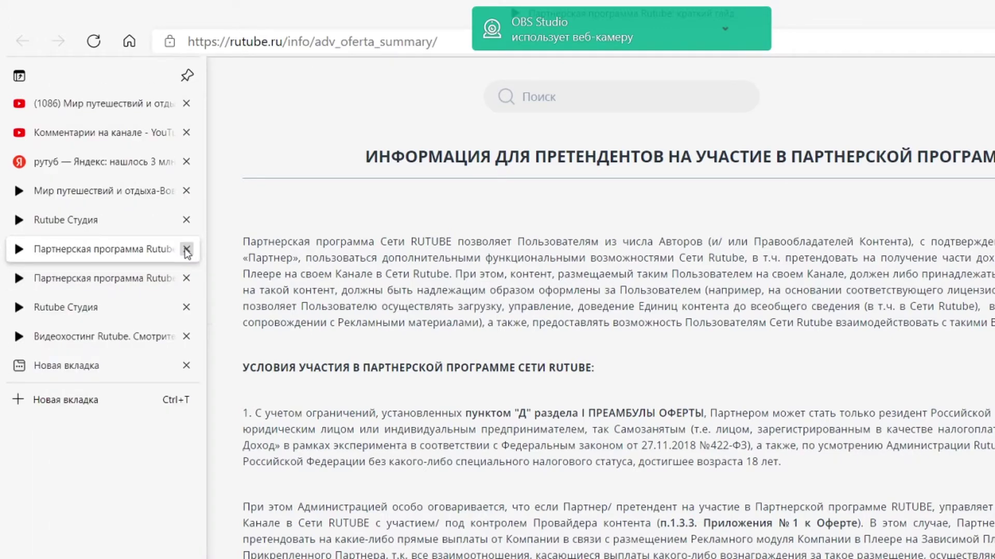
Step: Close both "Партнерская программа Rutube" pages, the duplicate "Rutube Студия" page and the "Видеохостинг Rutube" page
left_click(187, 249)
left_click(187, 251)
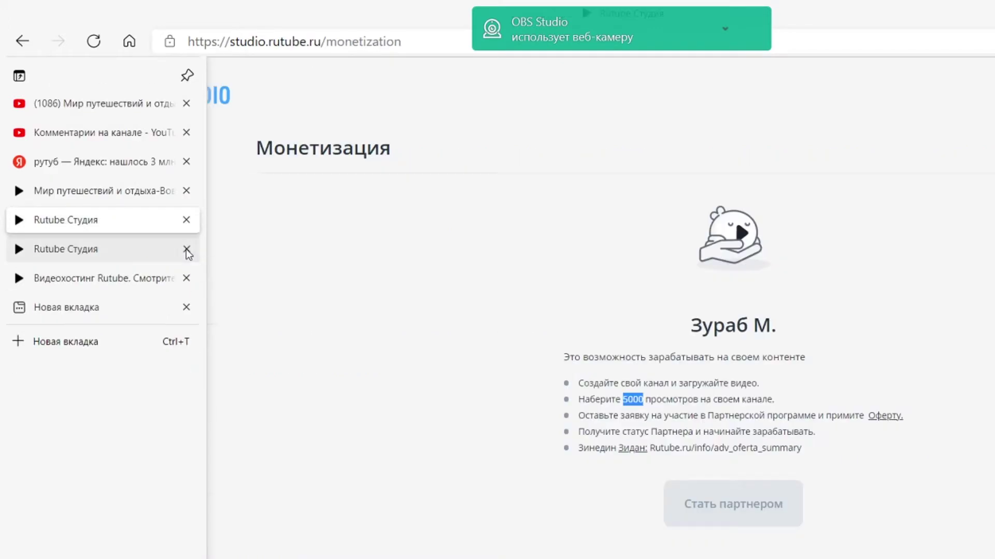
left_click(187, 251)
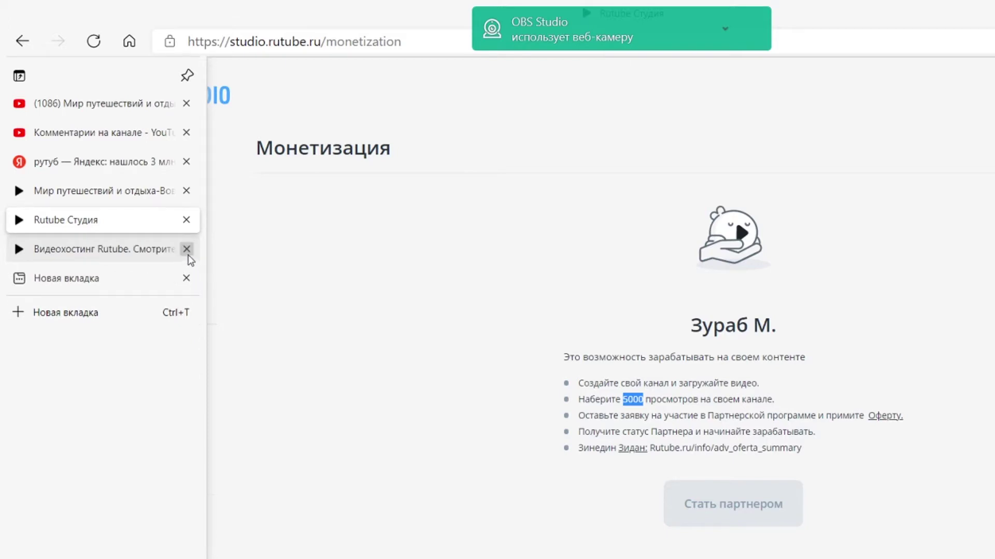
left_click(187, 253)
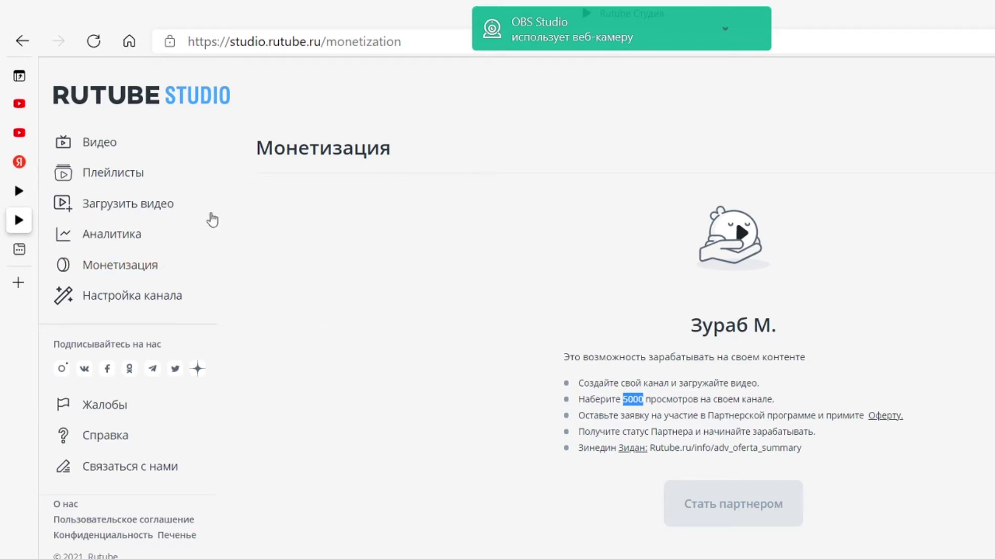
Step: Start a new Rutube video upload with the file "хайнань ютуб" from the folder ФЛЕШКА Египет Китай > видео для ютуба
left_click(116, 214)
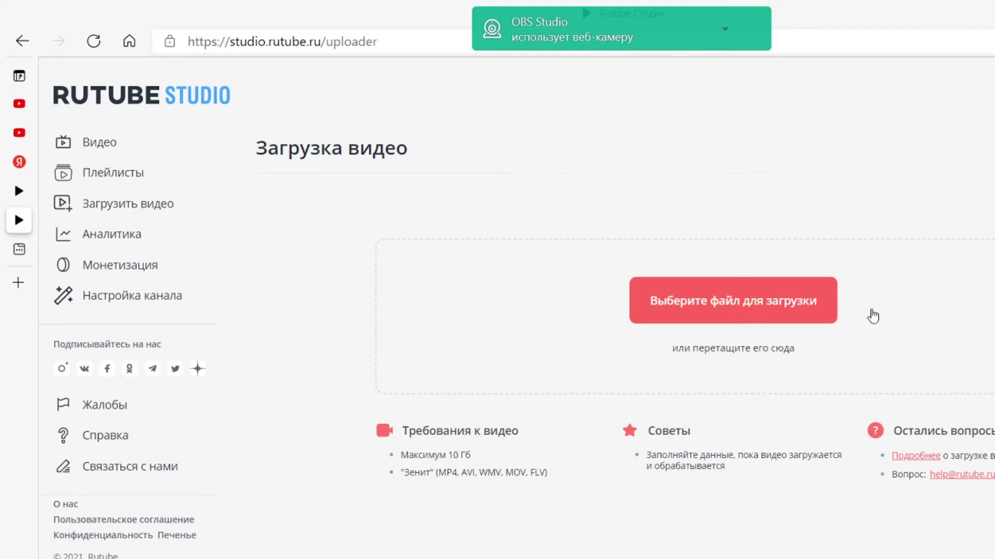
left_click(712, 306)
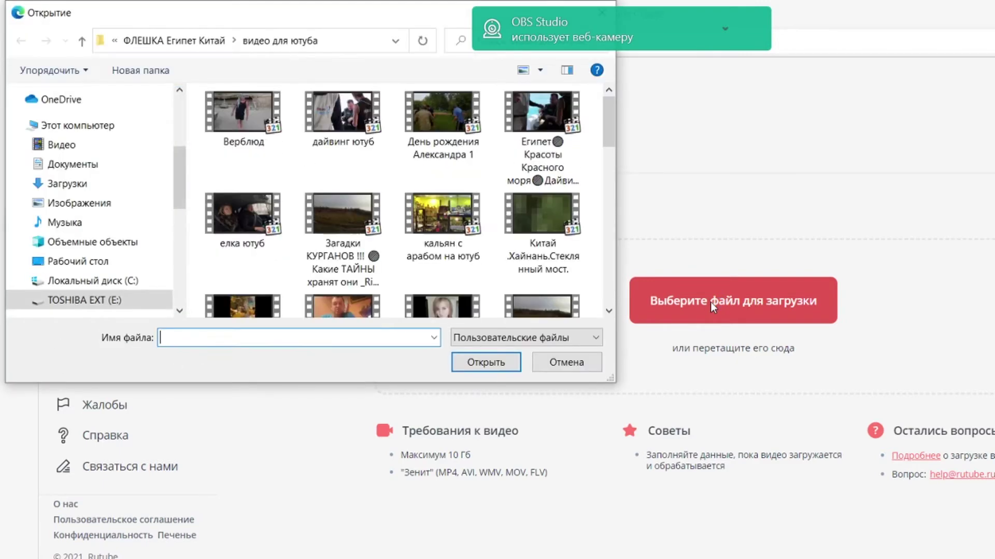
scroll(354, 223, "down", 5)
scroll(354, 223, "down", 2)
scroll(122, 228, "down", 5)
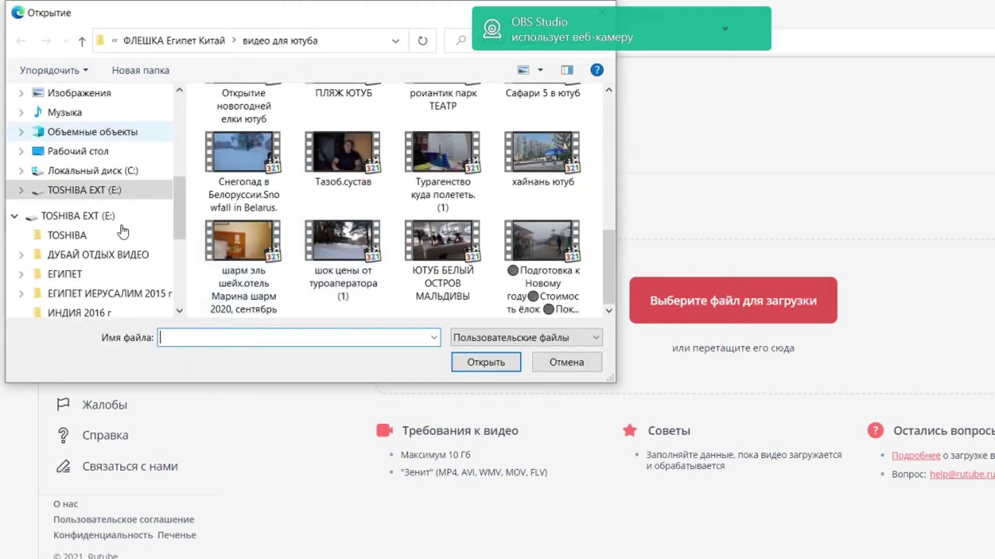
scroll(122, 231, "down", 2)
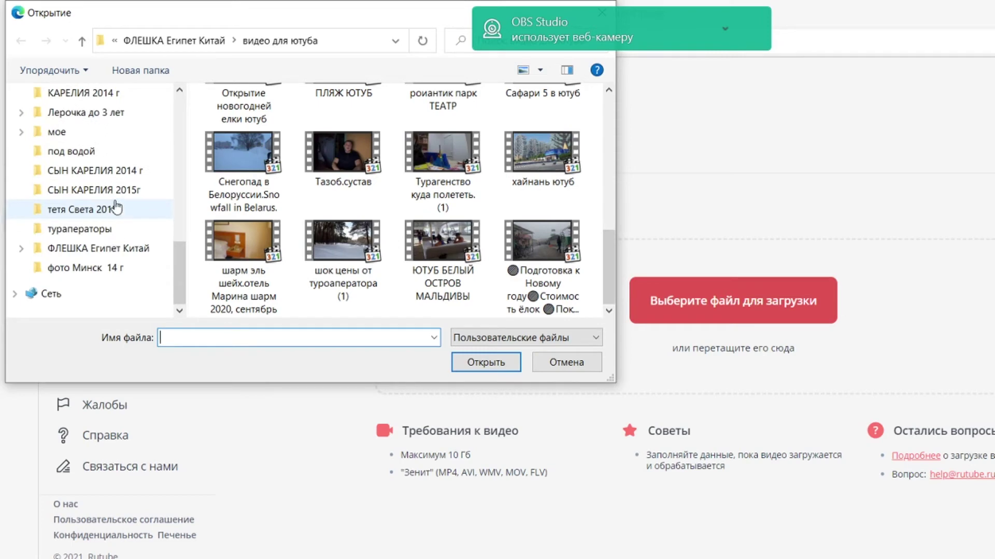
left_click(116, 250)
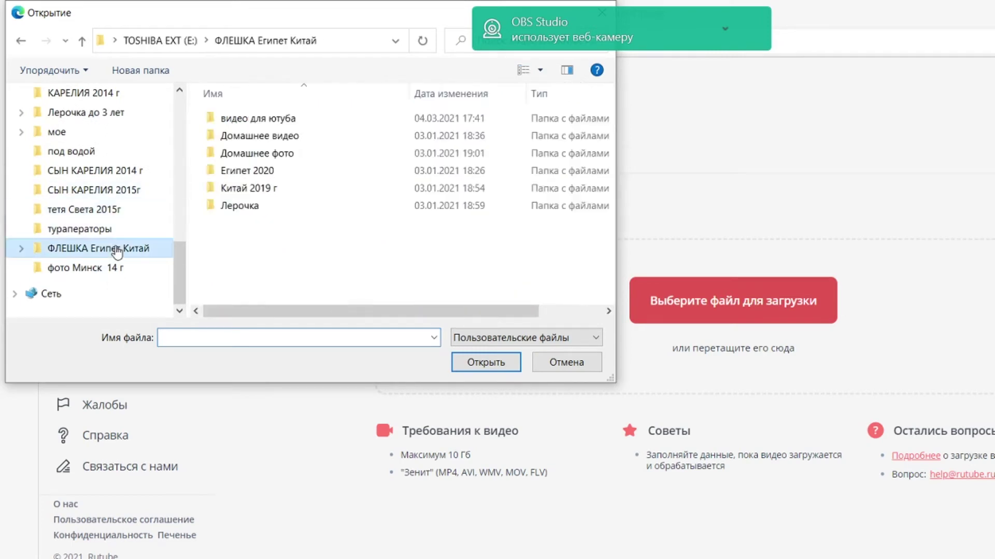
double_click(262, 119)
scroll(377, 208, "down", 5)
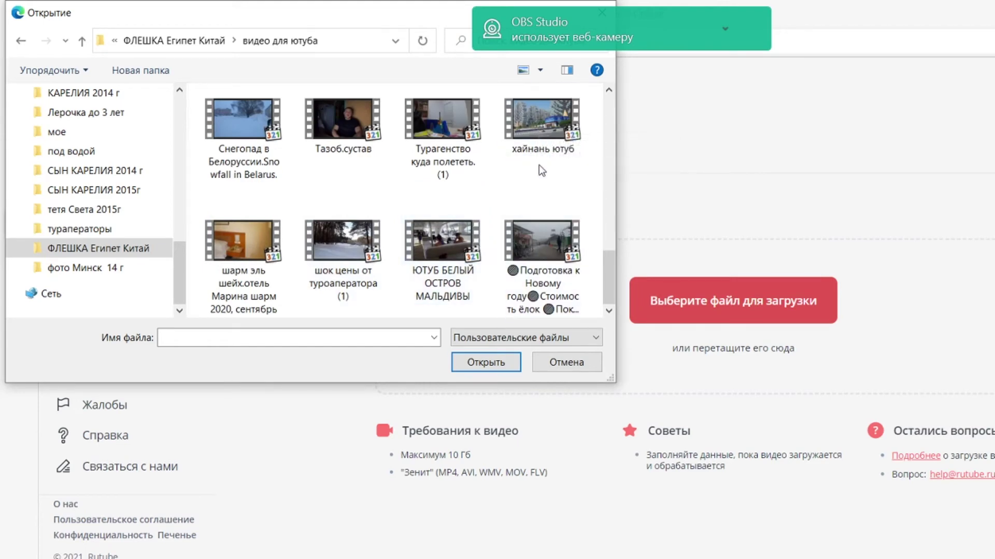
double_click(547, 124)
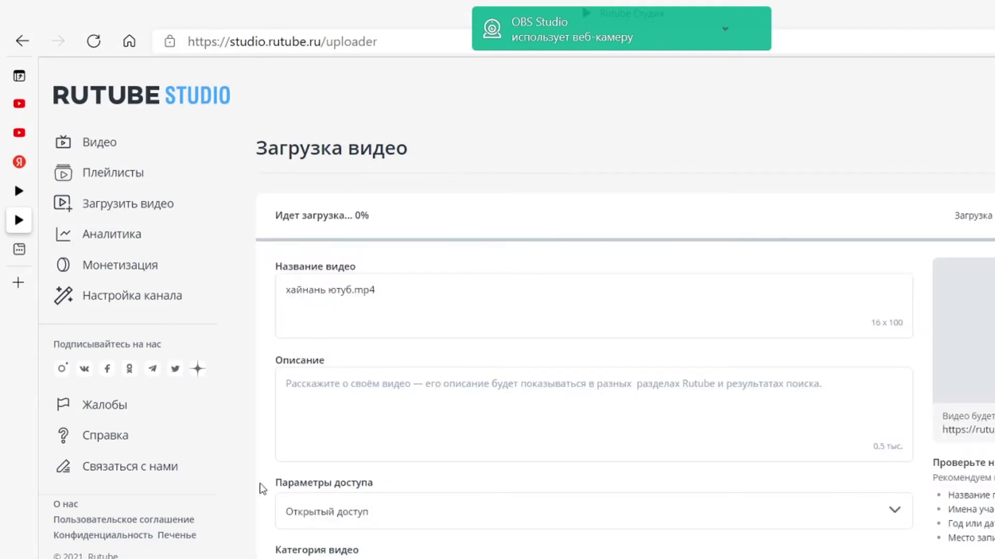
Step: Switch to YouTube Studio and open the details of the channel's Hainan video published on 21 нояб. 2020
mouse_move(31, 149)
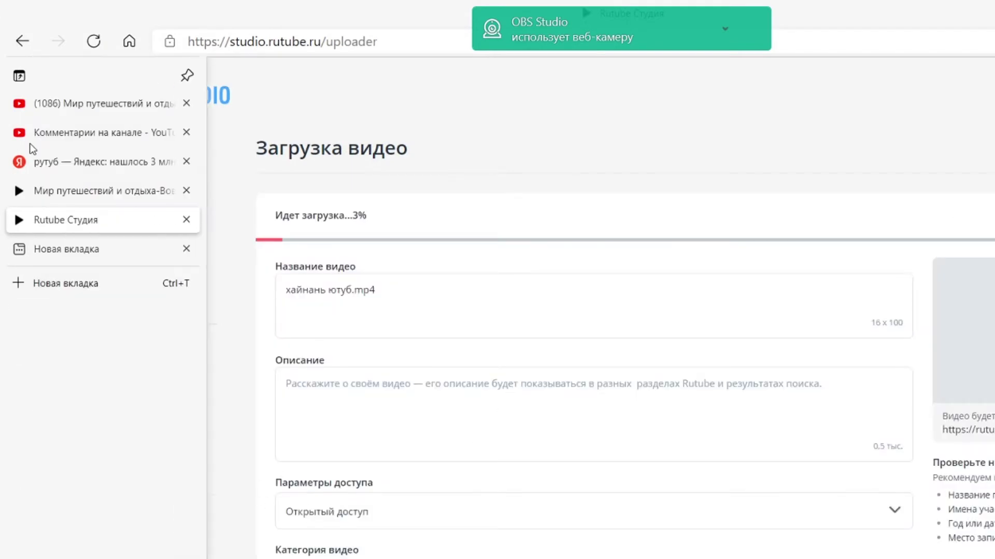
left_click(94, 135)
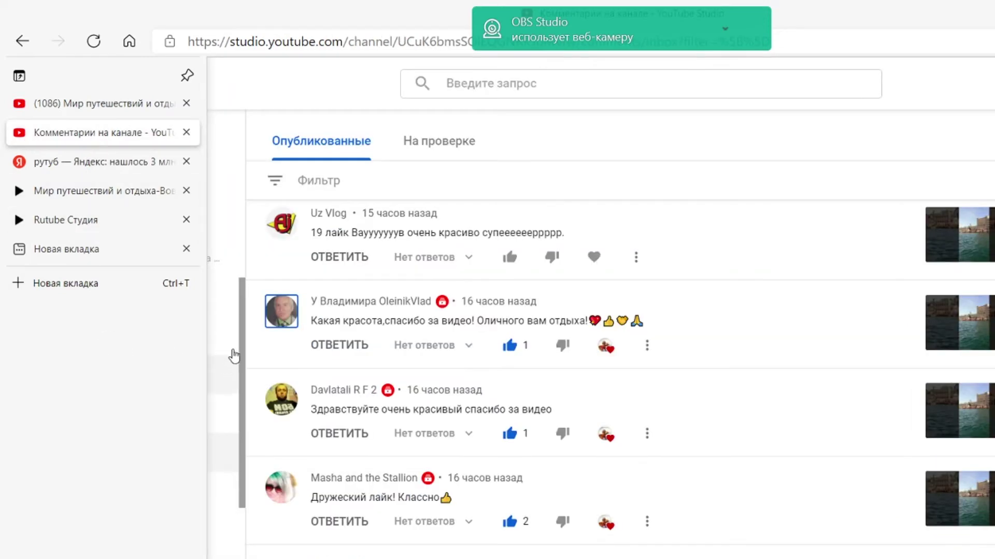
left_click(129, 337)
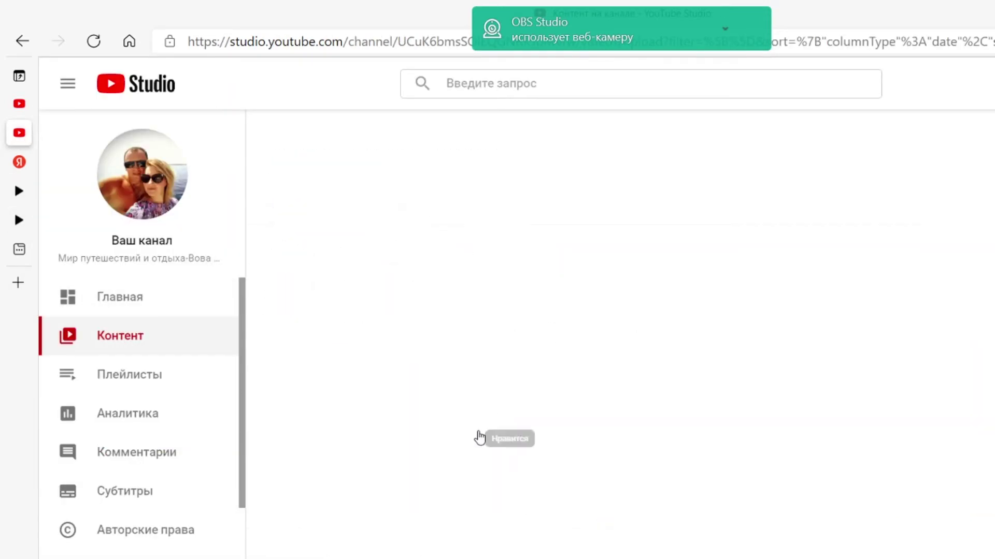
scroll(456, 435, "down", 15)
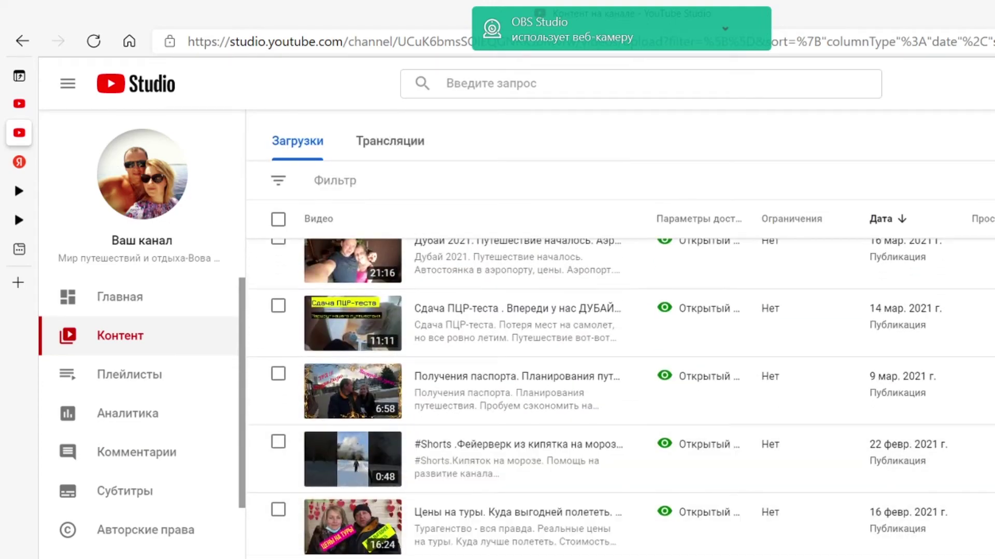
left_click(949, 551)
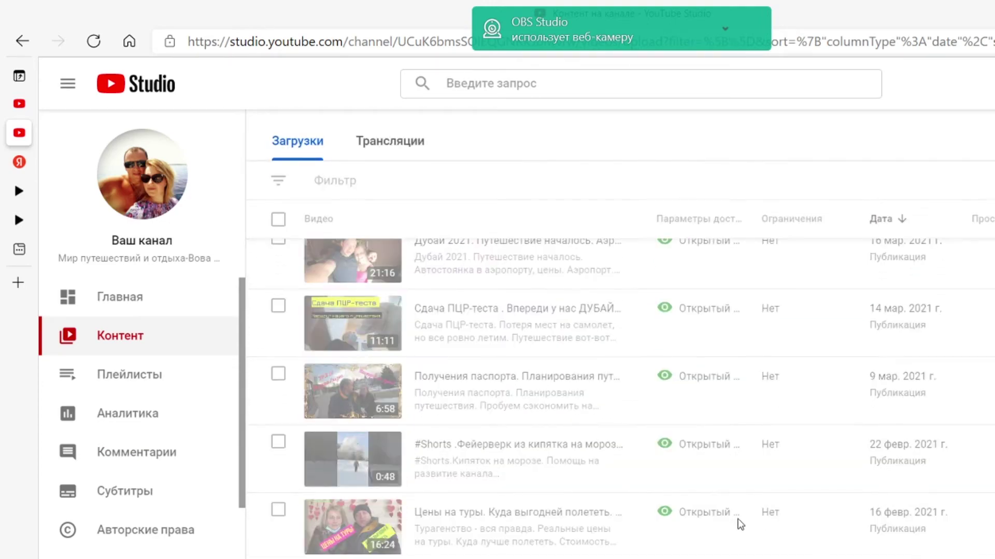
scroll(622, 451, "down", 5)
scroll(594, 457, "down", 10)
scroll(575, 475, "up", 5)
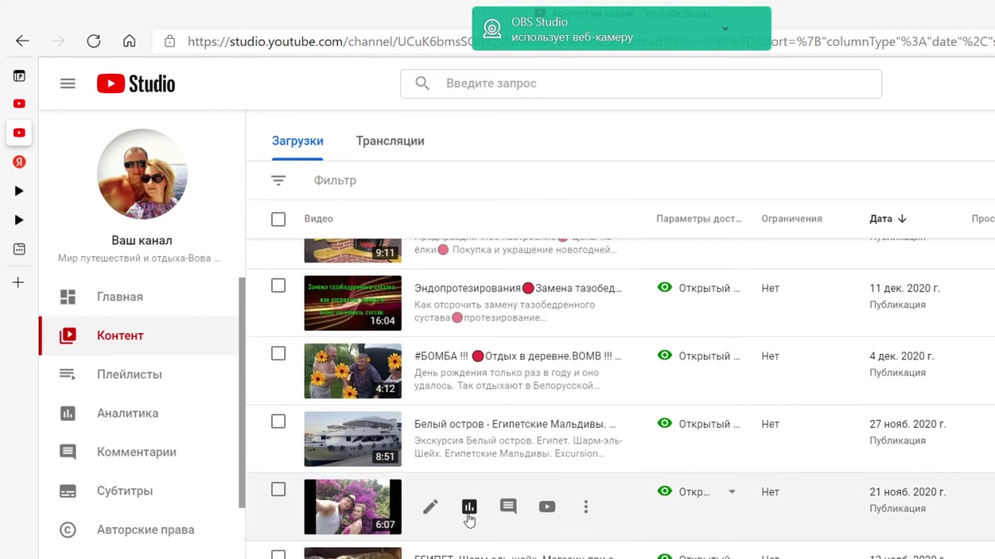
left_click(427, 508)
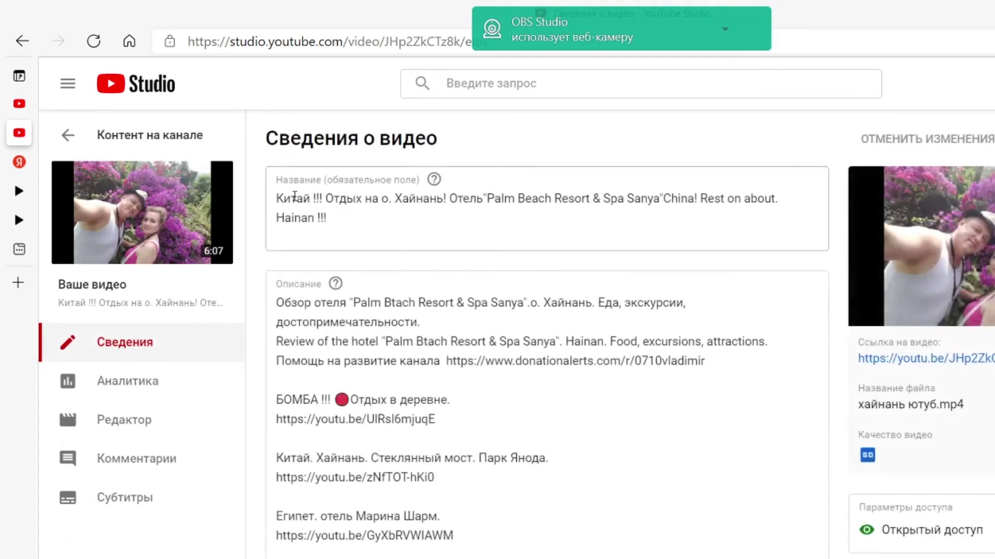
Step: Copy the YouTube video's full title "Китай !!! Отдых на о. Хайнань!…" and replace the file-name title of the Rutube upload with it
left_click_drag(274, 202, 351, 217)
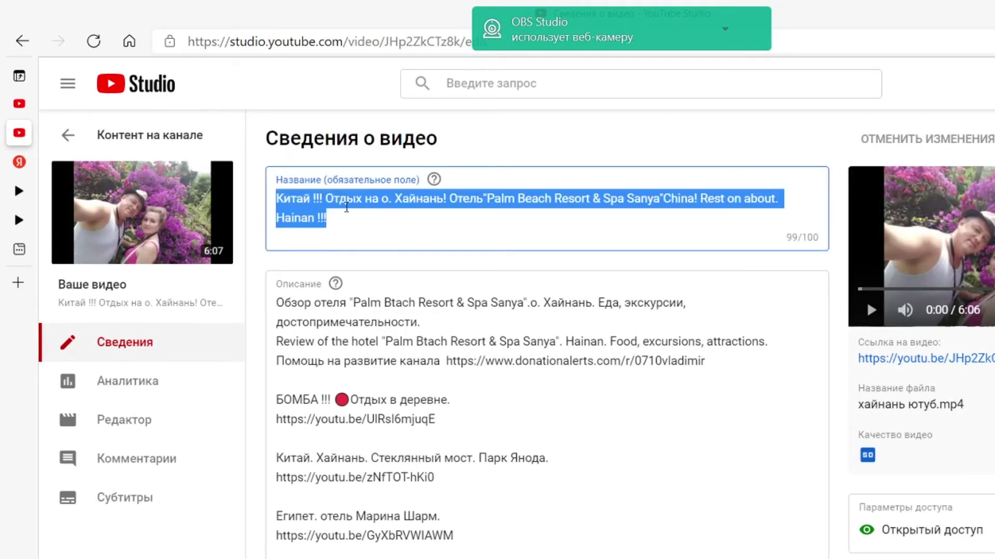
right_click(313, 211)
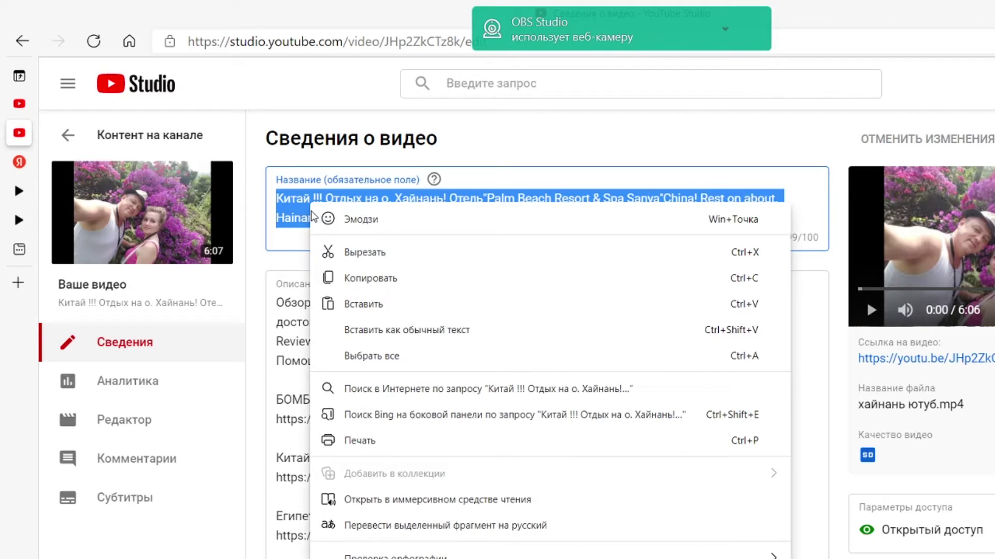
left_click(365, 279)
mouse_move(41, 204)
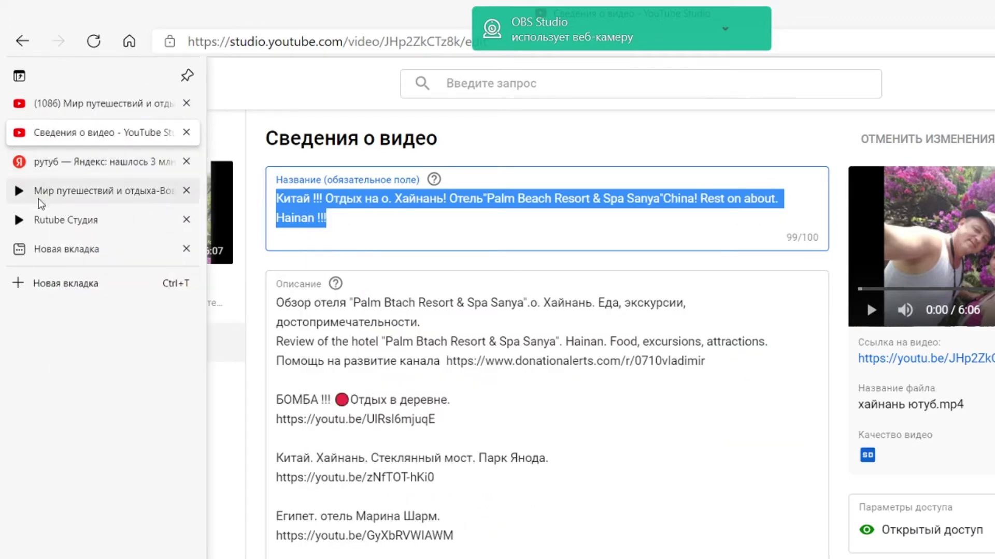
left_click(65, 222)
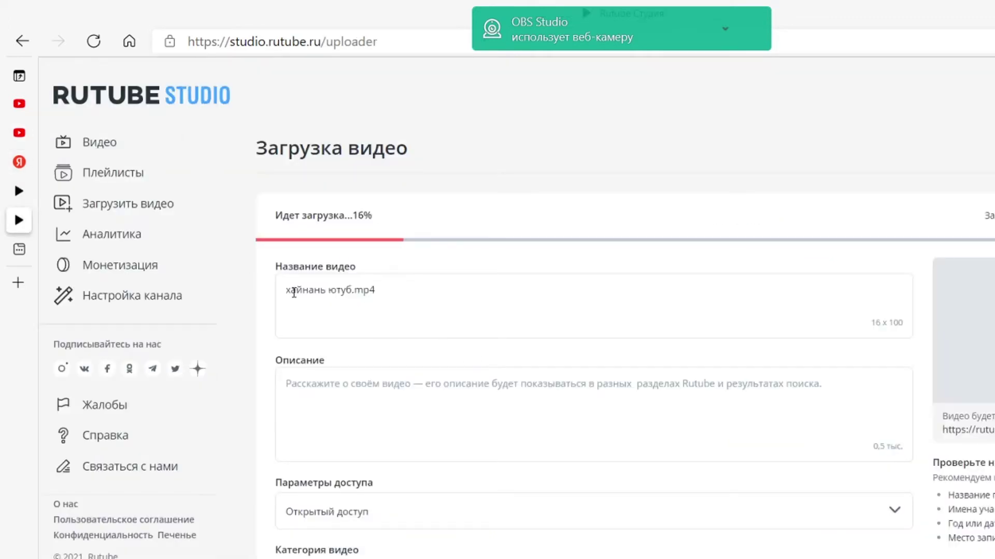
left_click_drag(289, 288, 404, 306)
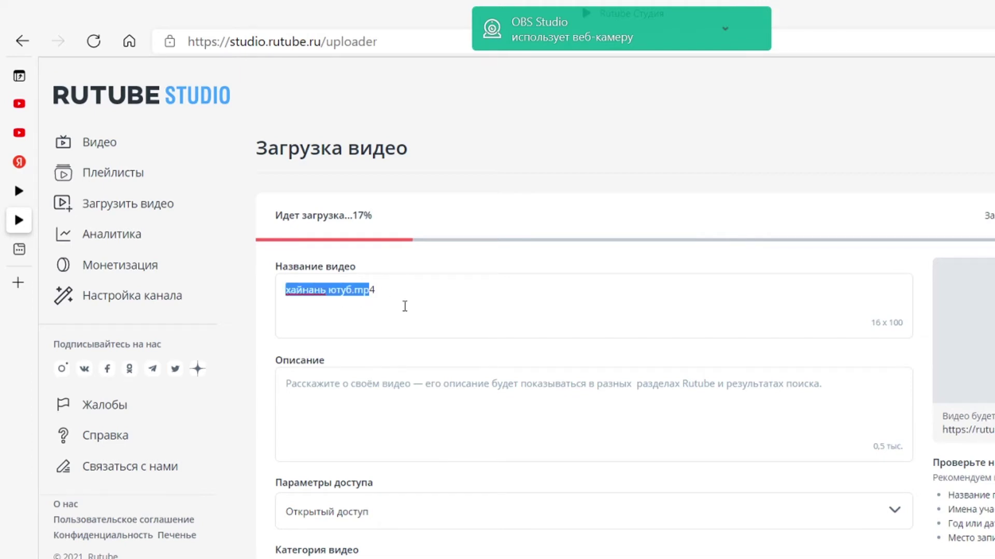
right_click(292, 289)
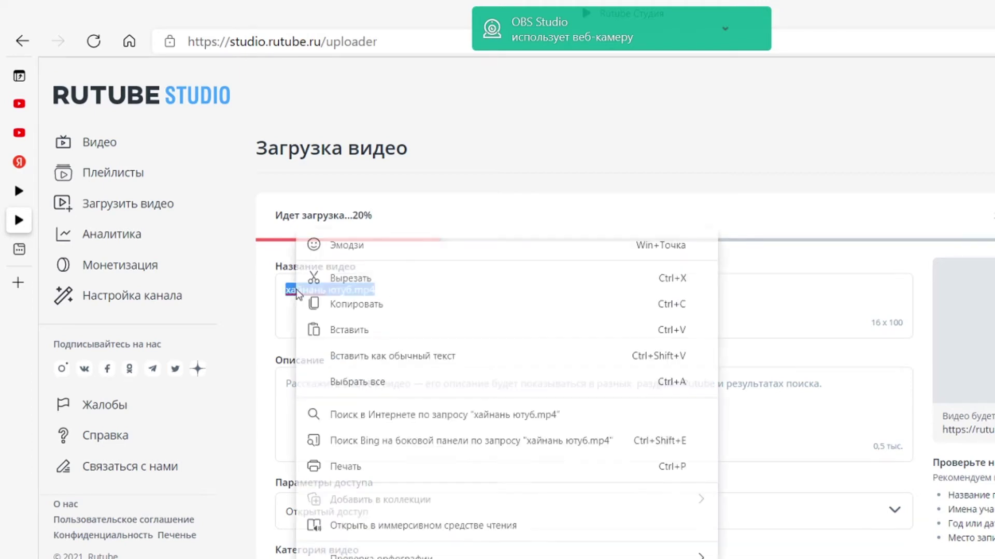
left_click(359, 330)
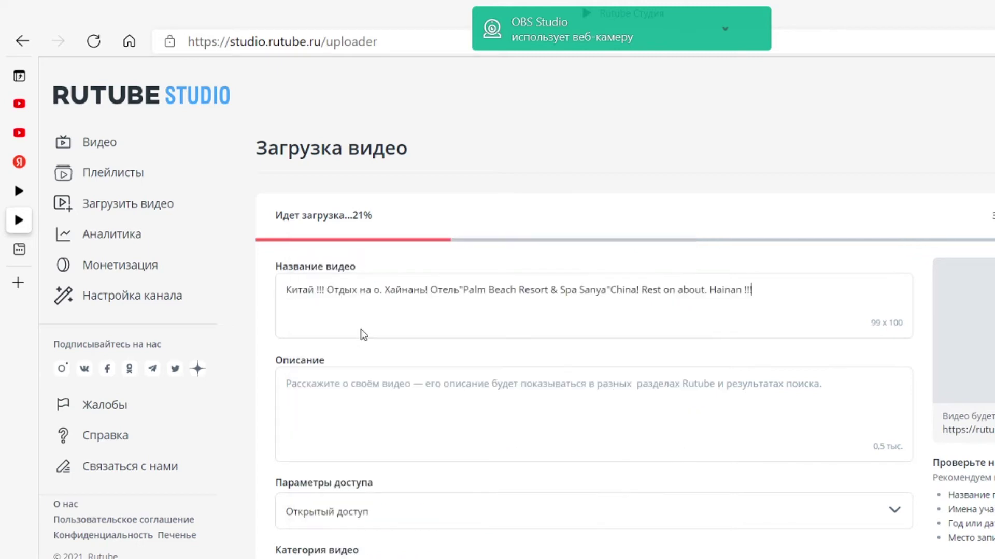
Step: Return to the Hainan video's details in YouTube Studio and copy its entire description
mouse_move(45, 160)
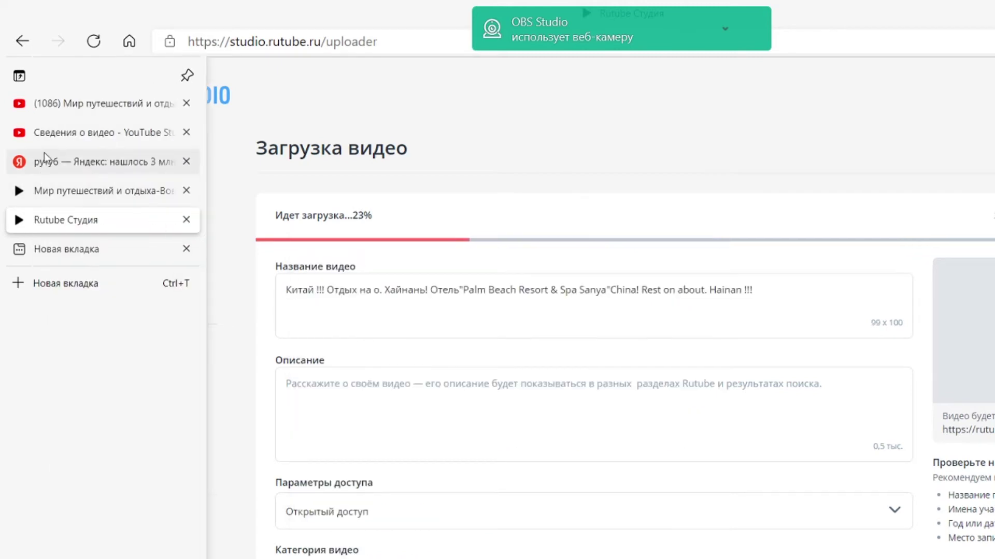
left_click(74, 138)
left_click_drag(277, 298, 362, 558)
scroll(363, 558, "down", 5)
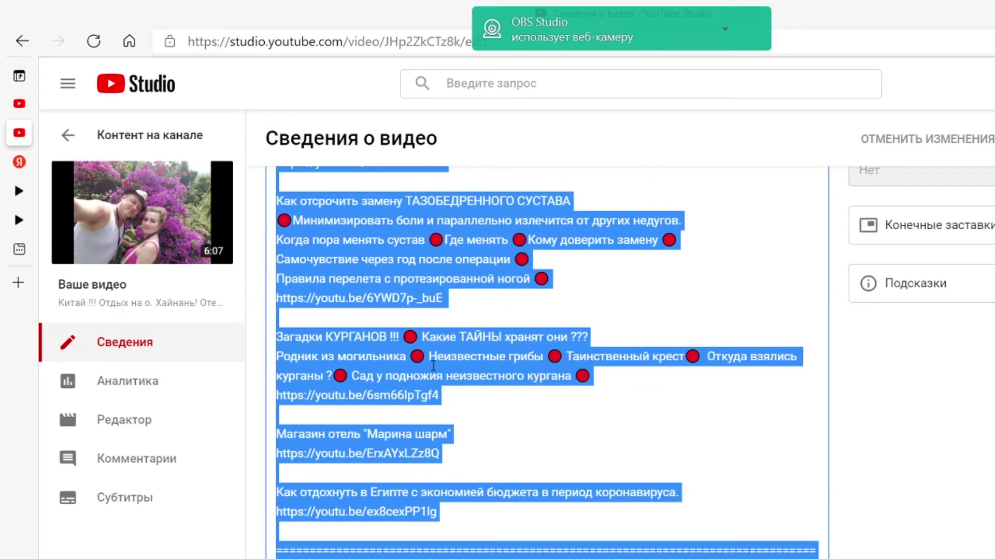
right_click(456, 272)
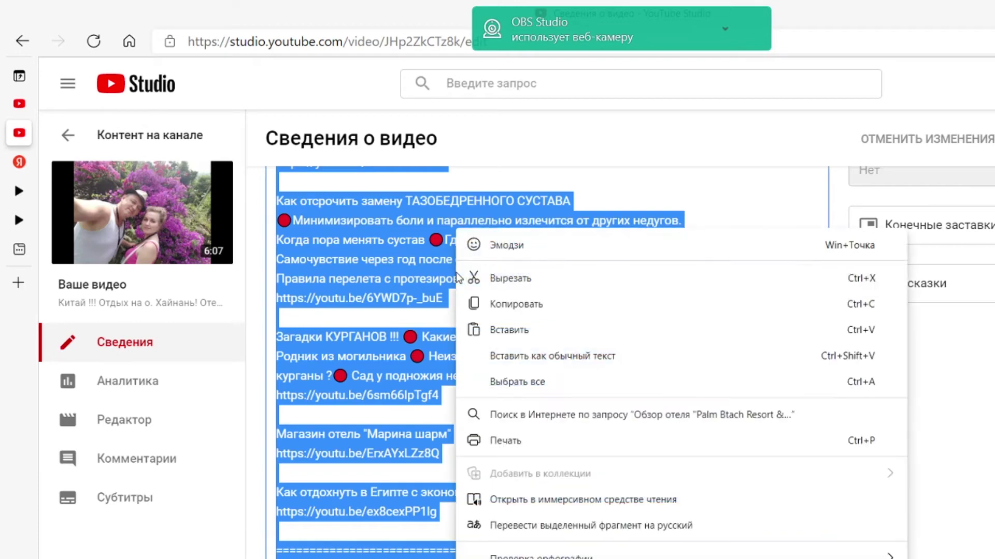
left_click(525, 305)
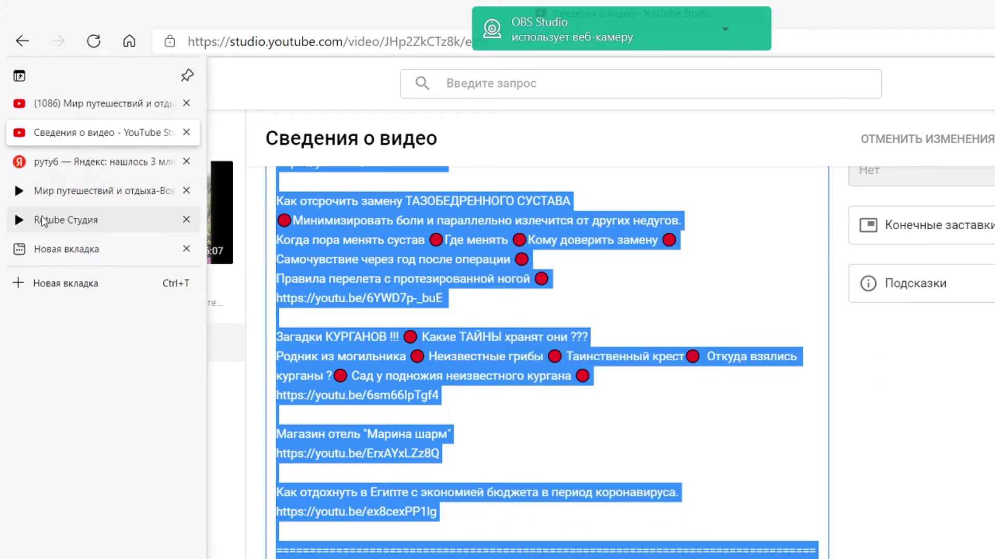
Step: Paste the copied YouTube description into the Описание field of the Rutube upload and check it from the end back to the beginning
left_click(43, 222)
left_click(288, 385)
right_click(290, 386)
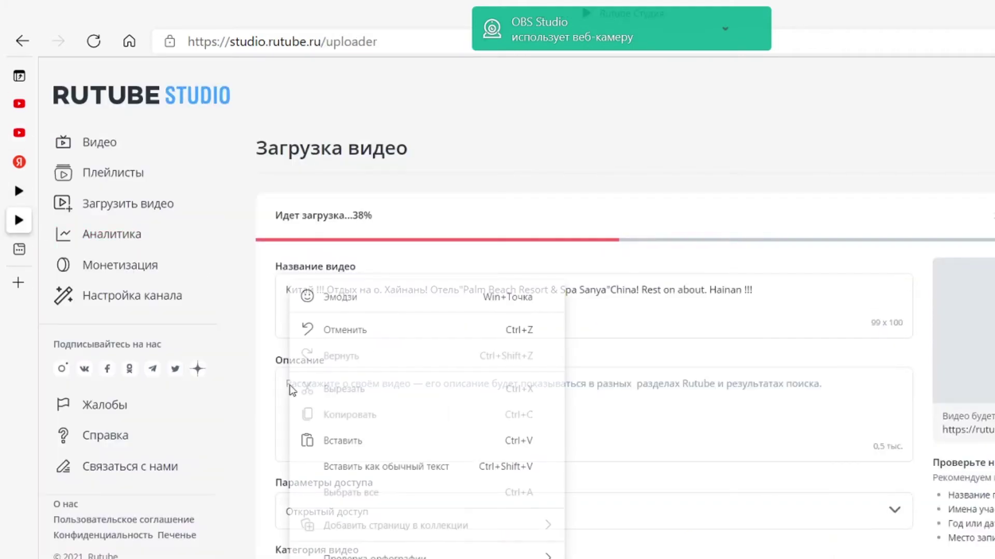
left_click(338, 441)
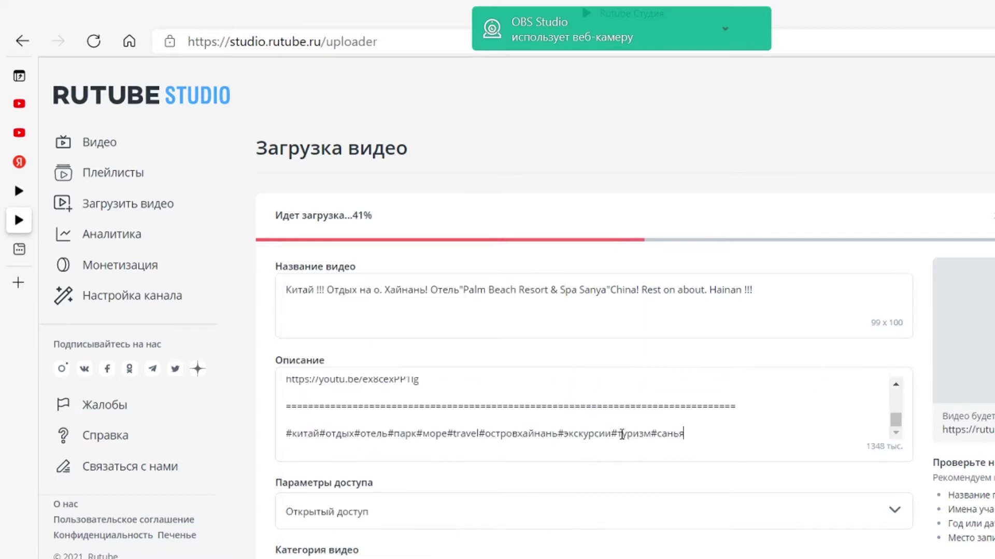
scroll(590, 435, "up", 5)
scroll(591, 426, "up", 6)
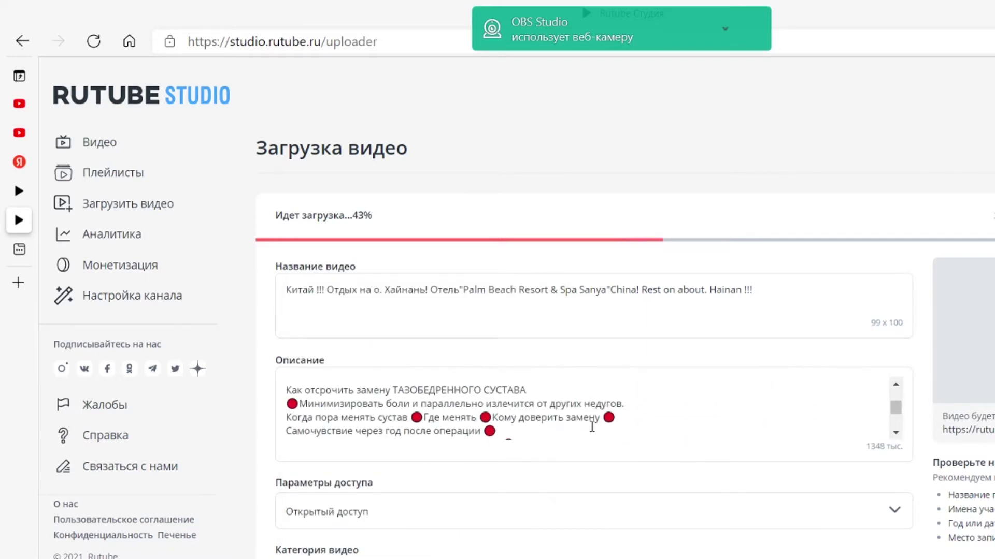
scroll(583, 418, "up", 1)
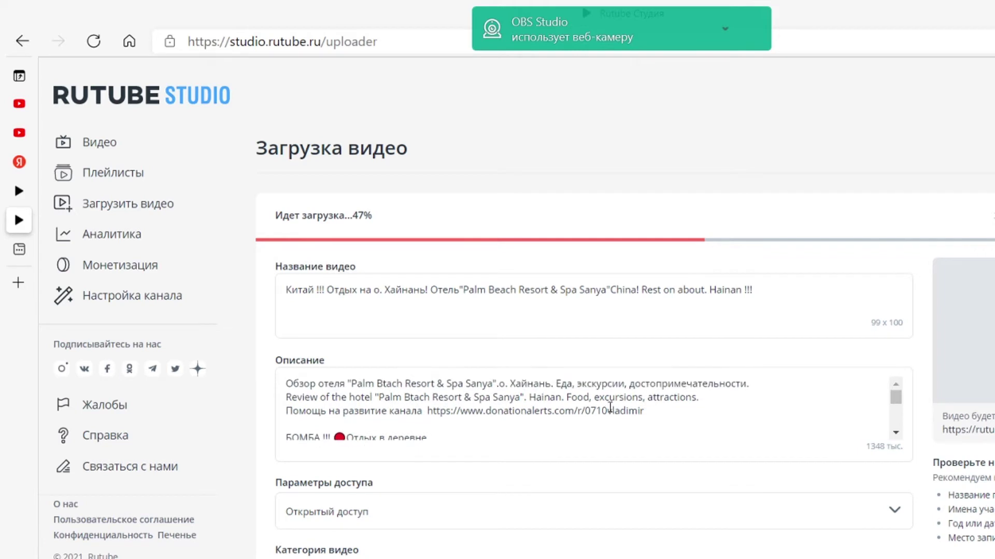
Step: Check the pasted description through to its closing hashtags and view the choices available for Параметры доступа
scroll(617, 418, "down", 10)
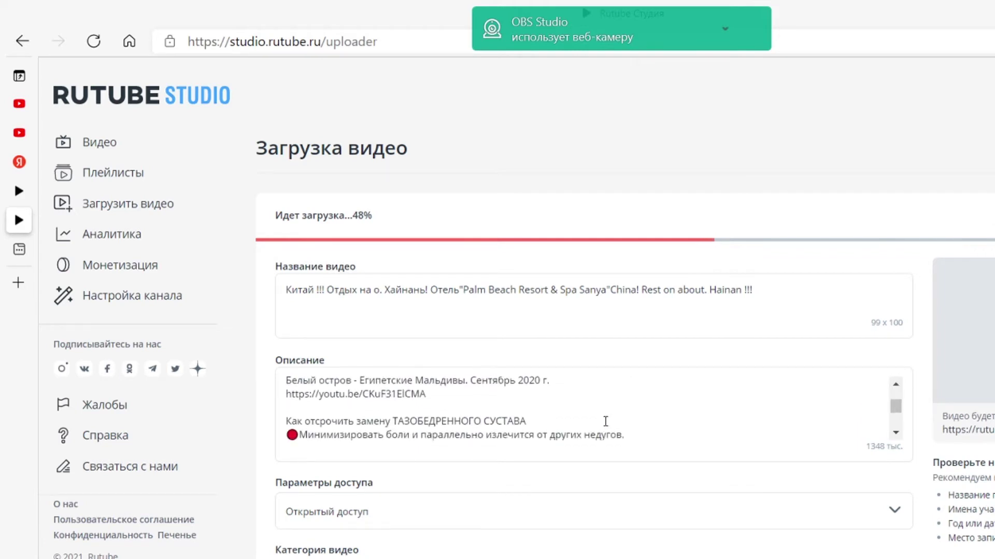
scroll(604, 423, "down", 10)
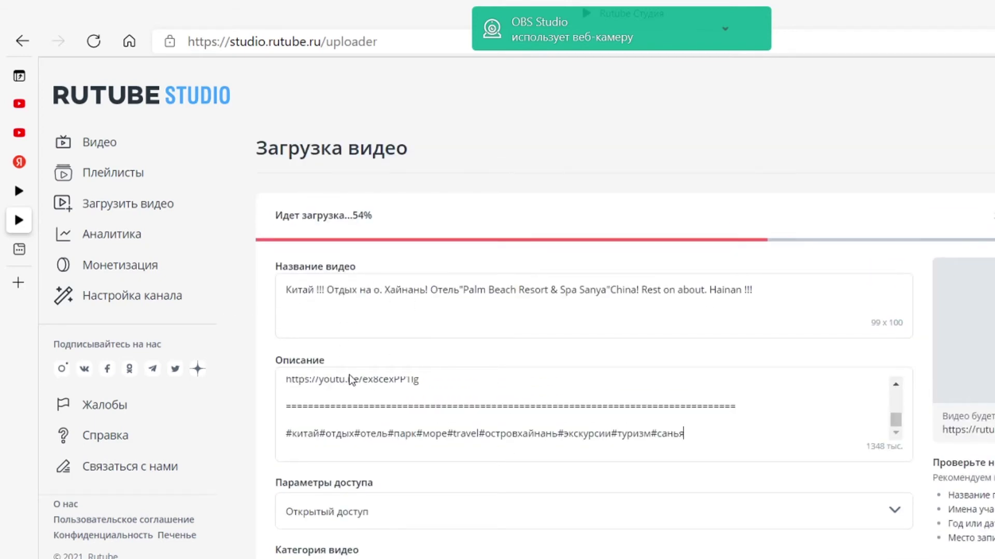
scroll(342, 379, "down", 5)
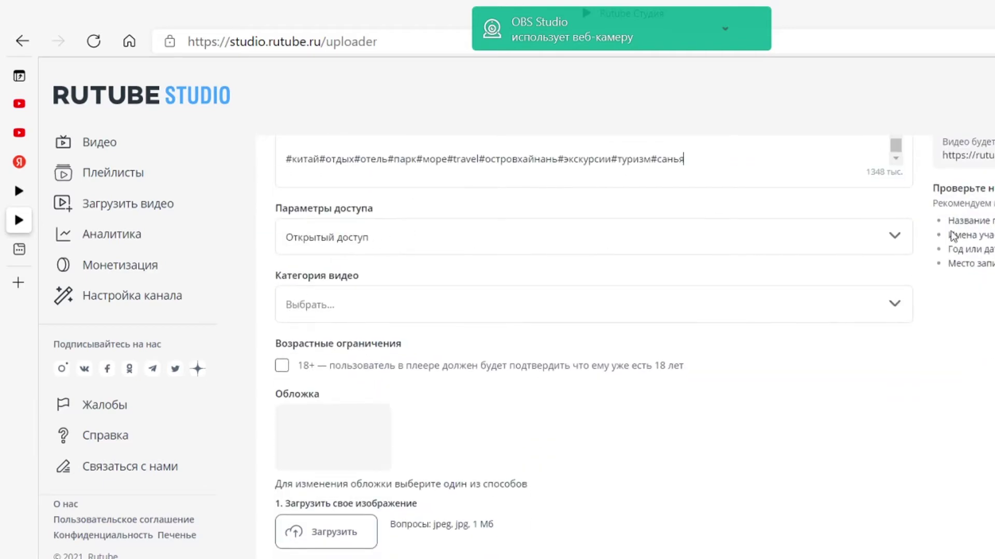
left_click(899, 239)
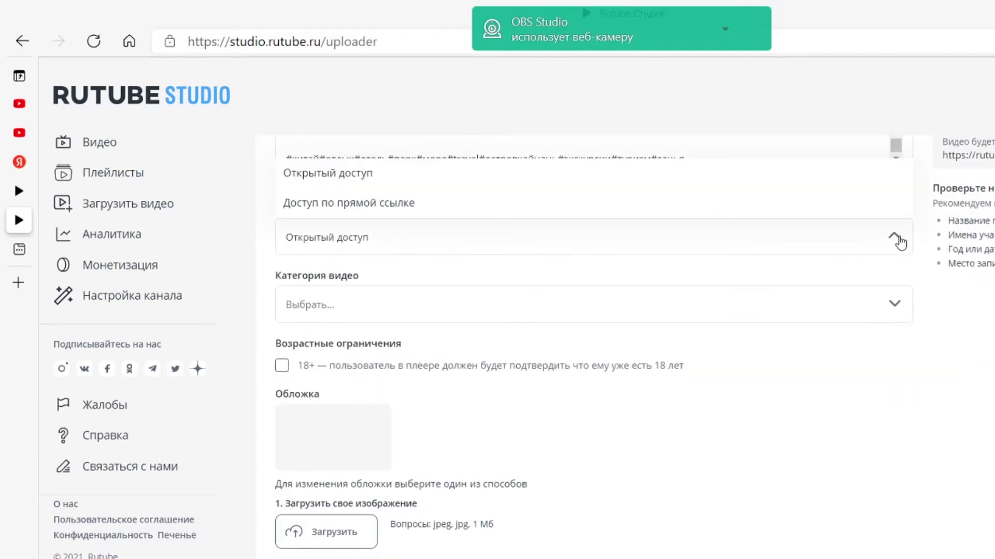
left_click(899, 242)
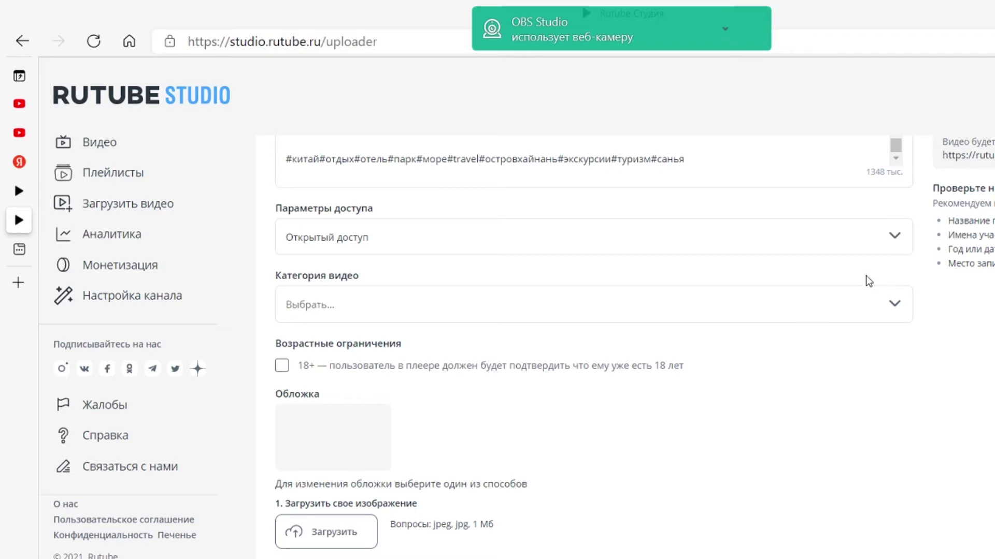
Step: Set the Hainan video's category to "Путешествия и природа"
left_click(895, 304)
scroll(362, 218, "down", 3)
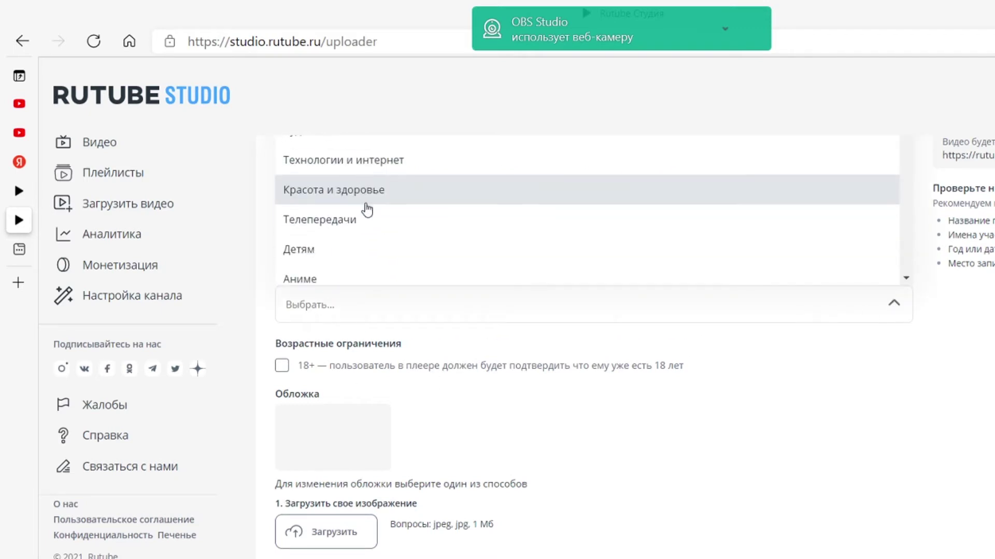
scroll(368, 211, "down", 5)
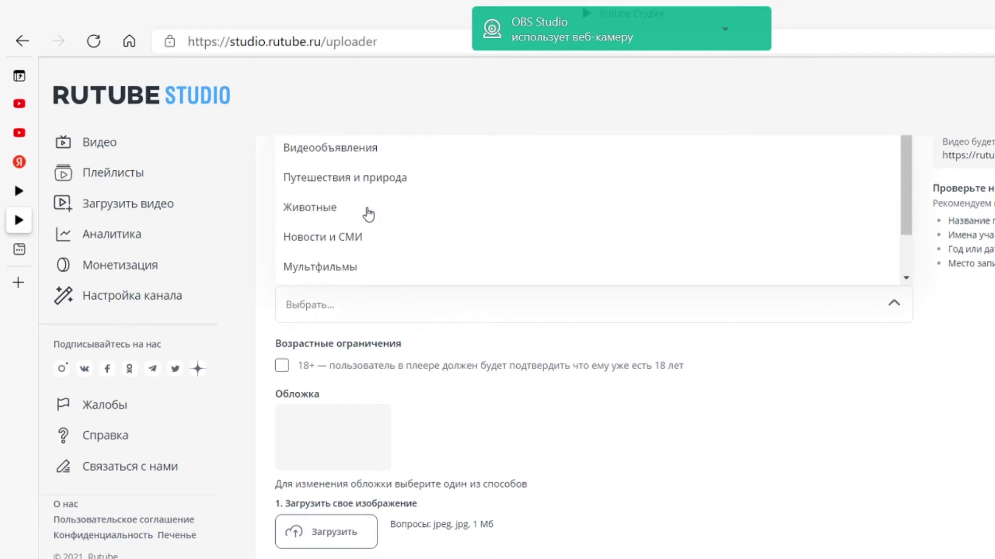
left_click(385, 177)
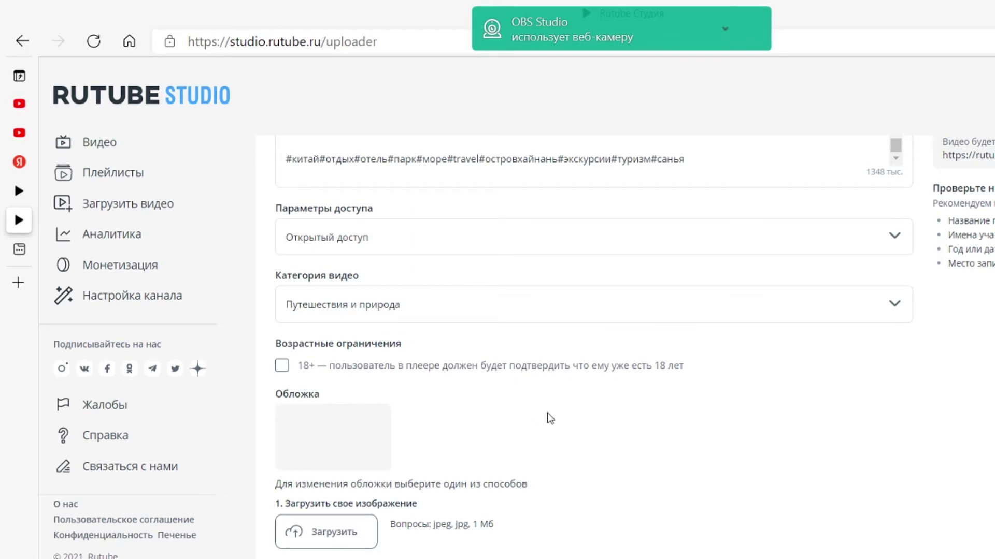
Step: Review the Hainan upload's progress and its form from the title down to the cover options
scroll(642, 420, "up", 3)
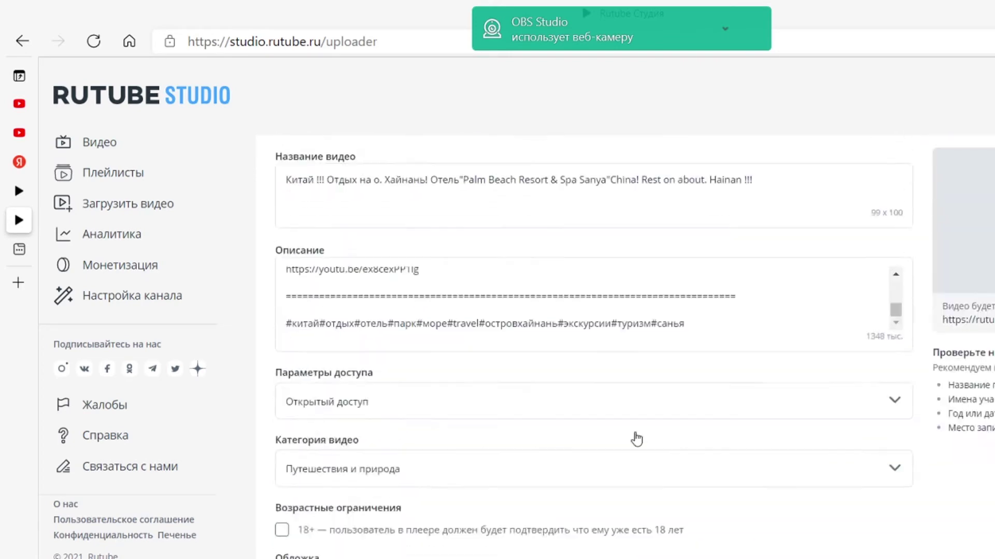
scroll(636, 439, "up", 2)
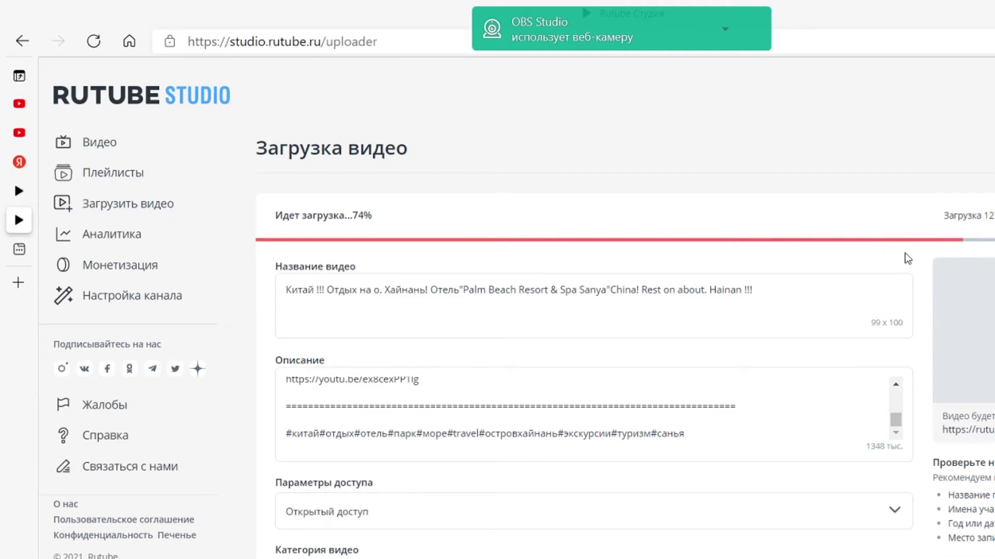
scroll(901, 256, "down", 6)
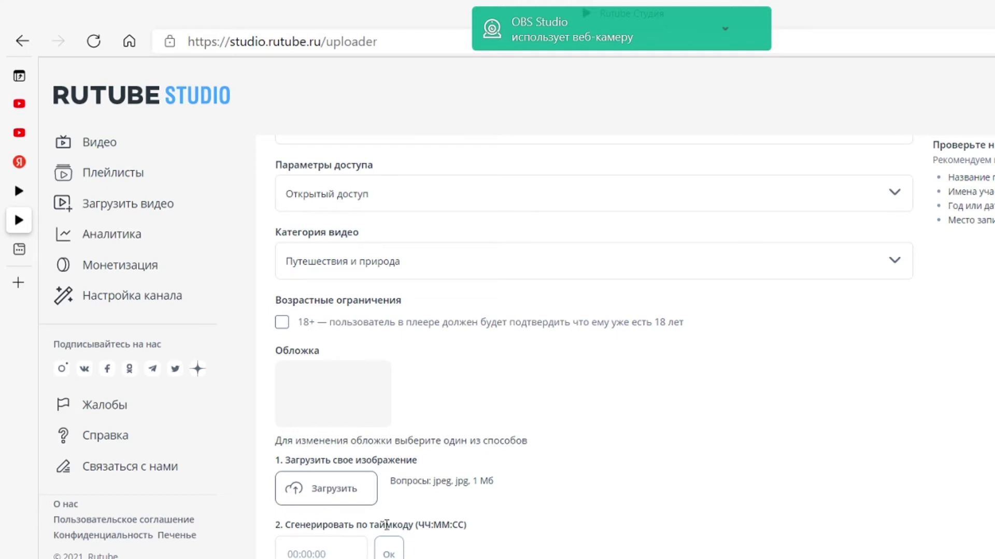
scroll(393, 543, "up", 4)
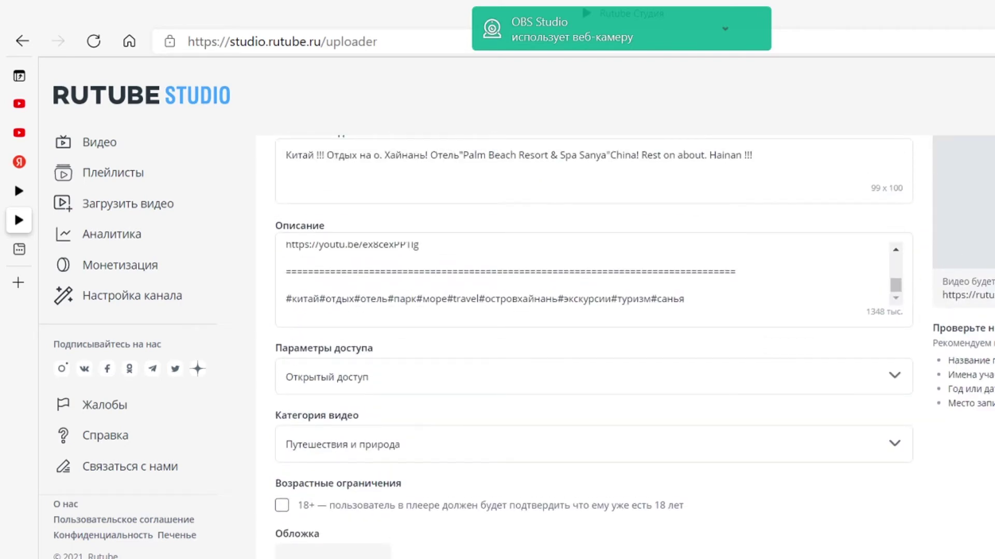
scroll(274, 469, "down", 4)
scroll(888, 318, "up", 6)
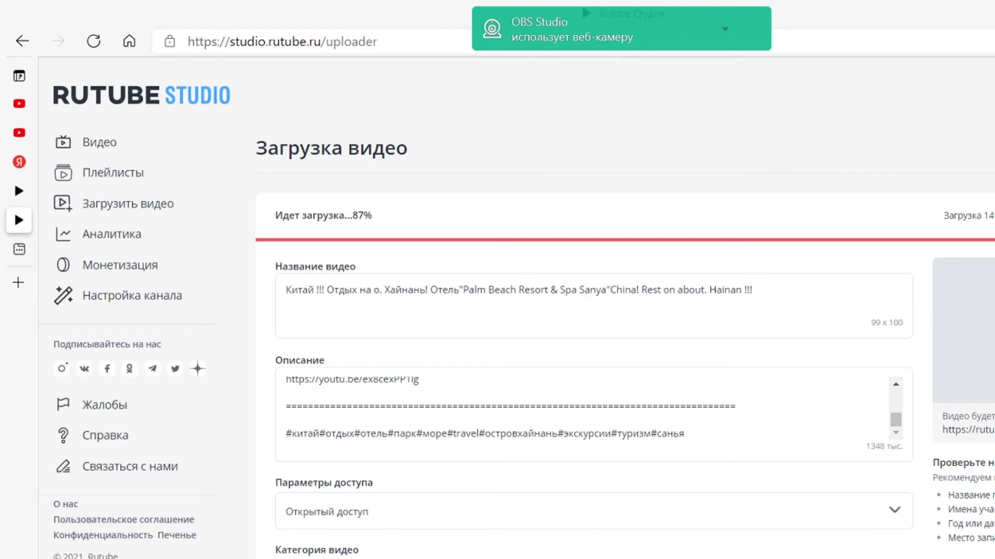
scroll(910, 364, "down", 5)
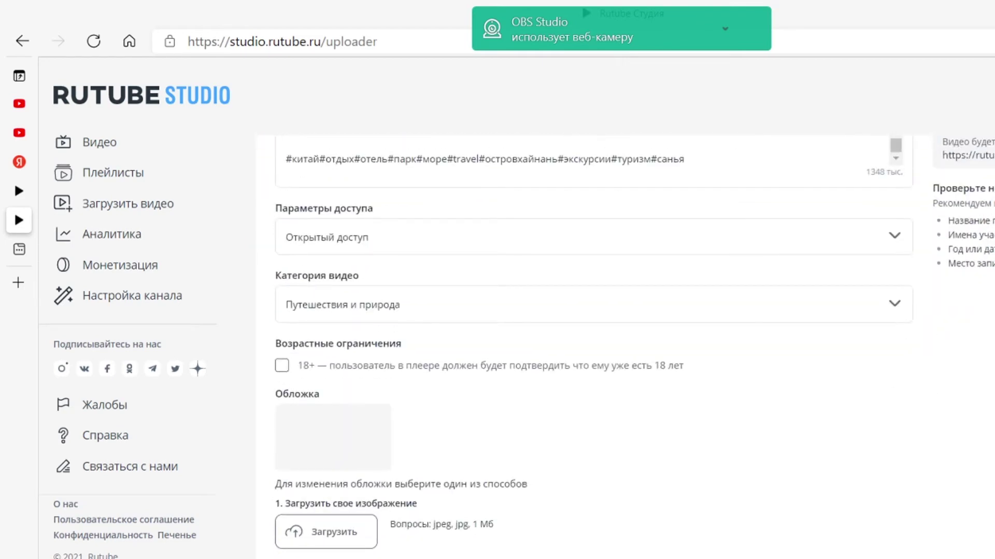
scroll(444, 536, "up", 5)
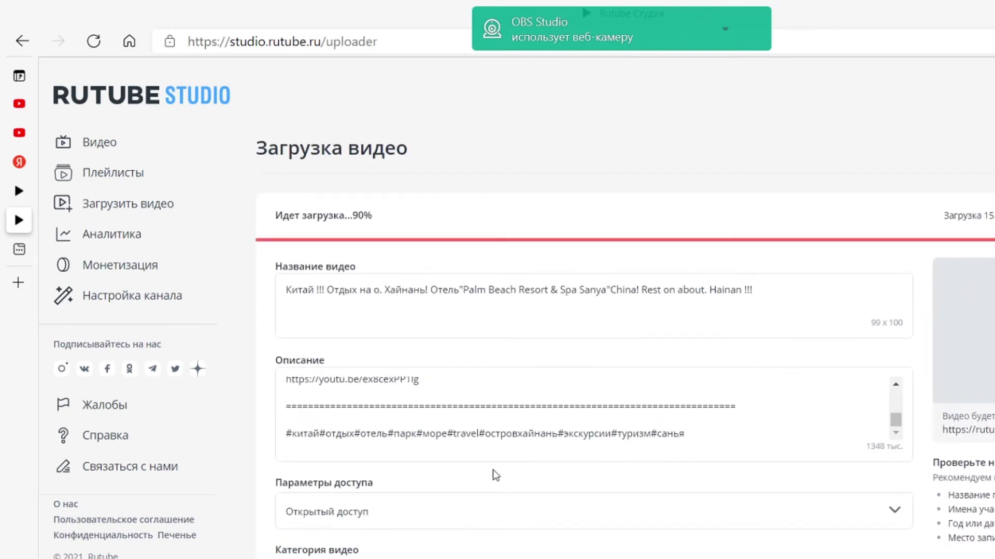
Step: Try out the date 16 in the апрель 2021 г. publication calendar and dismiss the calendar
scroll(492, 476, "down", 5)
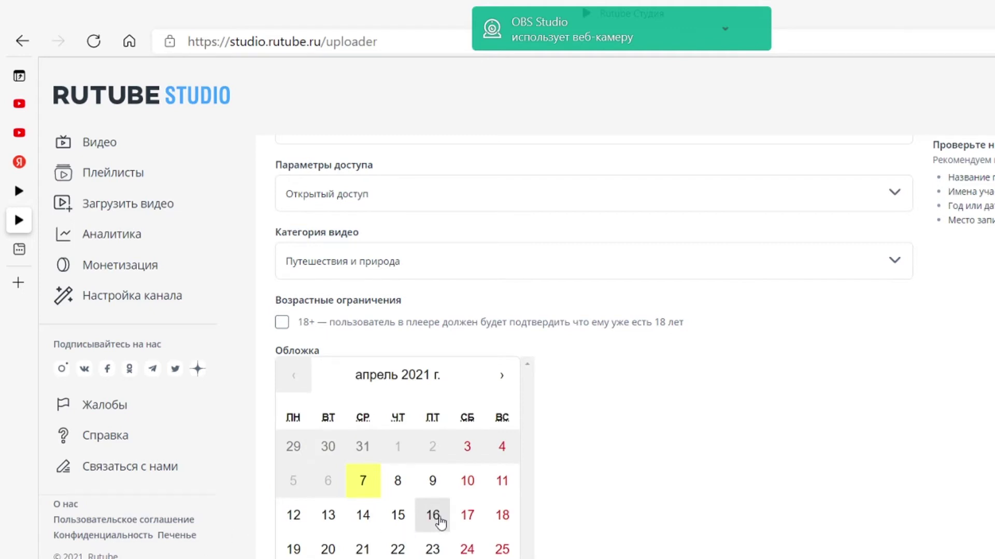
left_click(434, 515)
scroll(477, 430, "down", 5)
key("Escape")
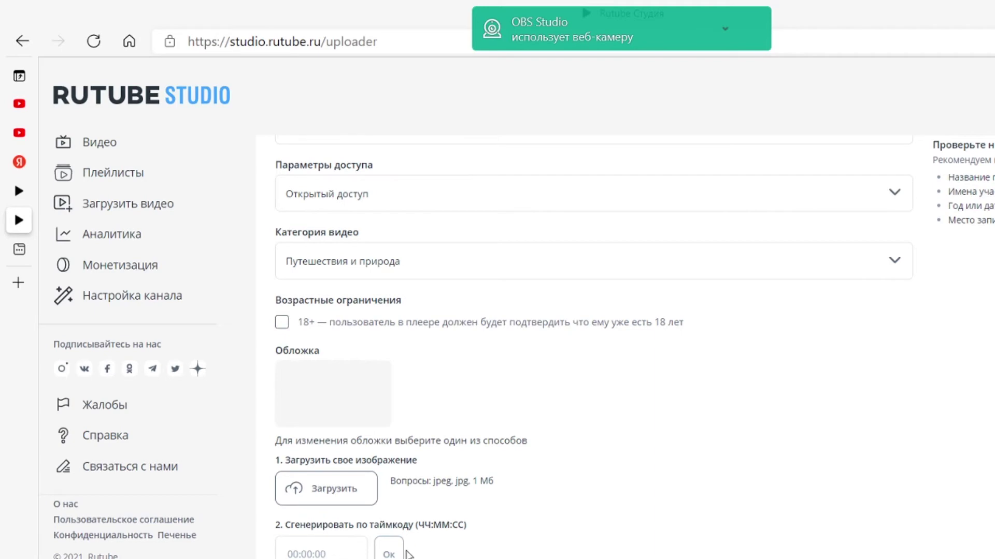
scroll(456, 550, "up", 5)
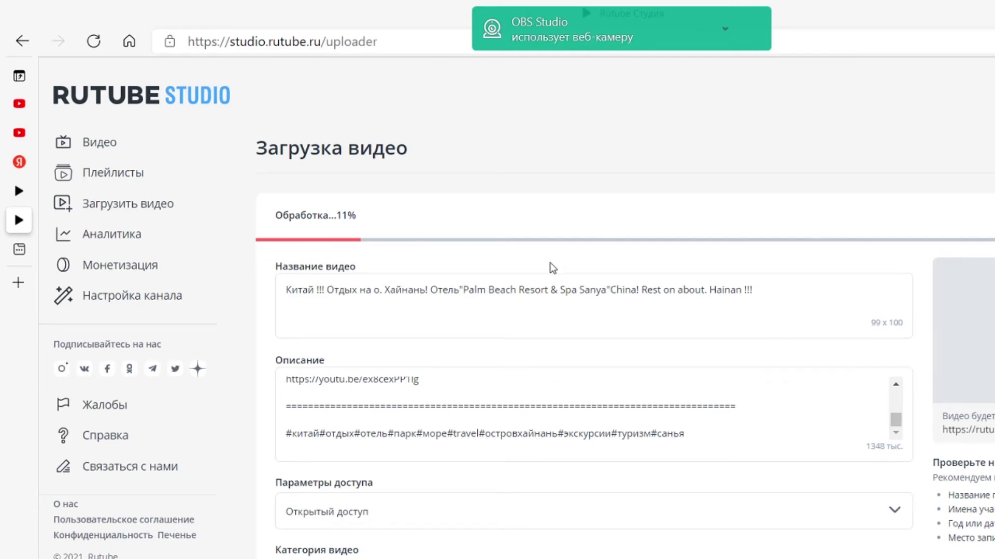
scroll(552, 302, "down", 5)
scroll(553, 302, "up", 4)
scroll(552, 302, "down", 6)
scroll(552, 302, "up", 7)
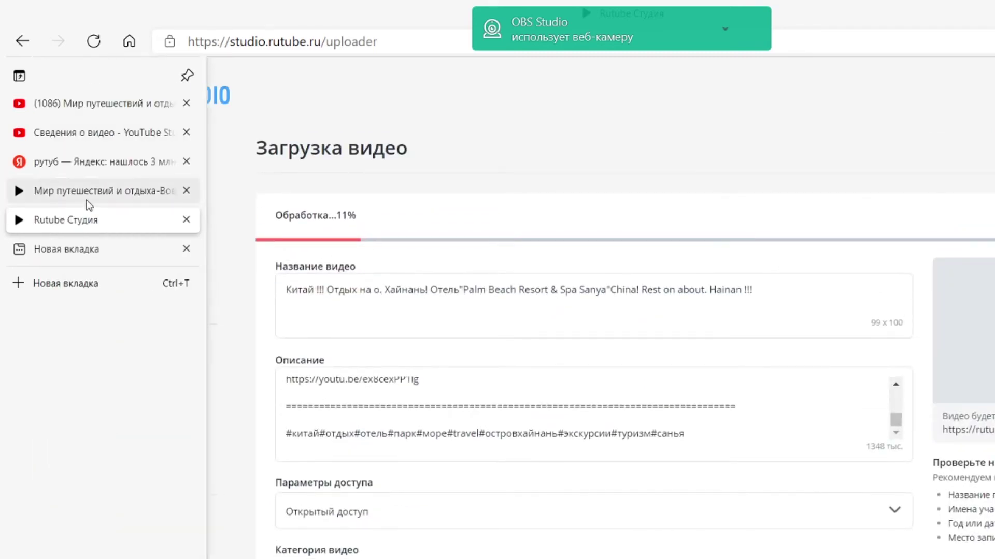
Step: Switch to the Rutube channel page and open a second video upload page from its studio
left_click(84, 201)
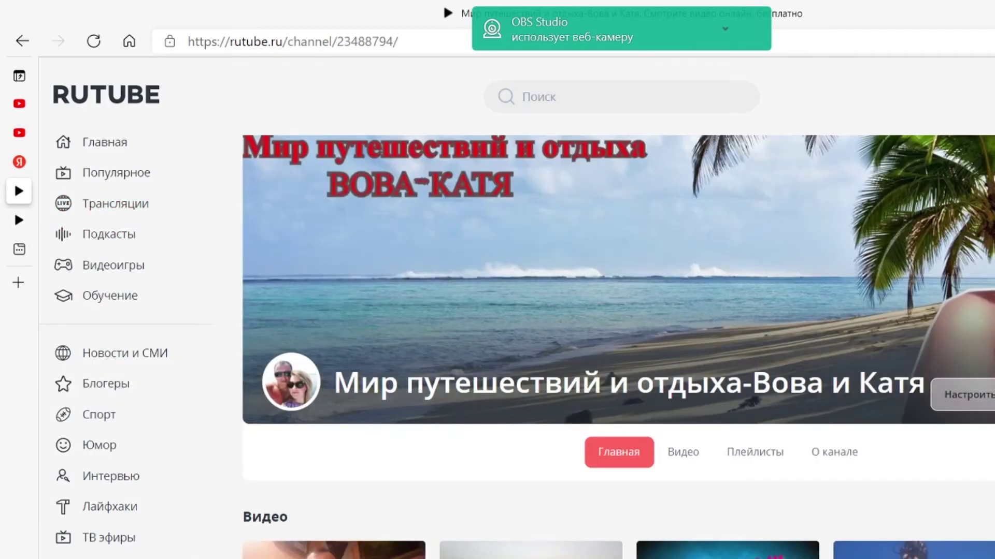
left_click(964, 394)
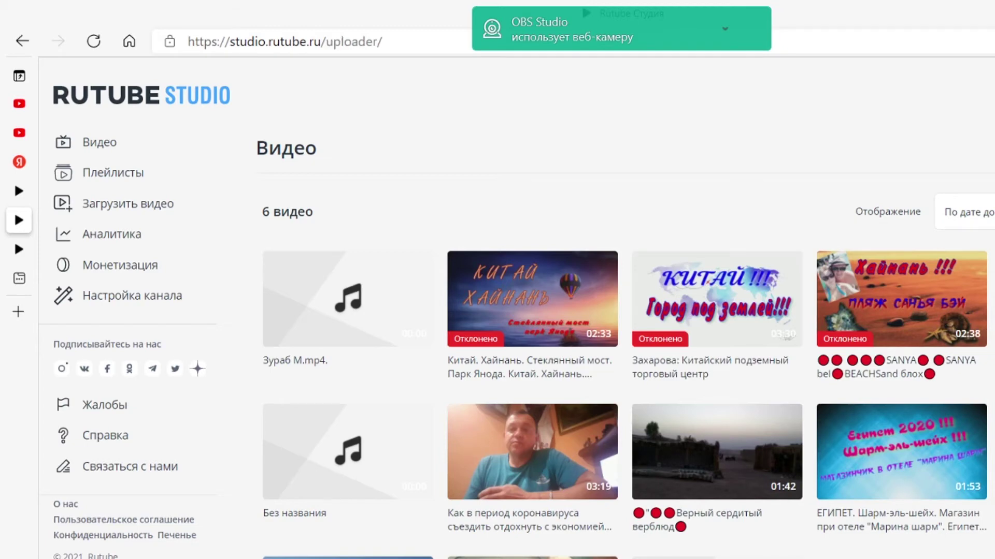
left_click(128, 203)
Step: Start uploading the video file "ПЛЯЖ ЮТУБ" from the folder "видео для ютуба" to Rutube
left_click(714, 306)
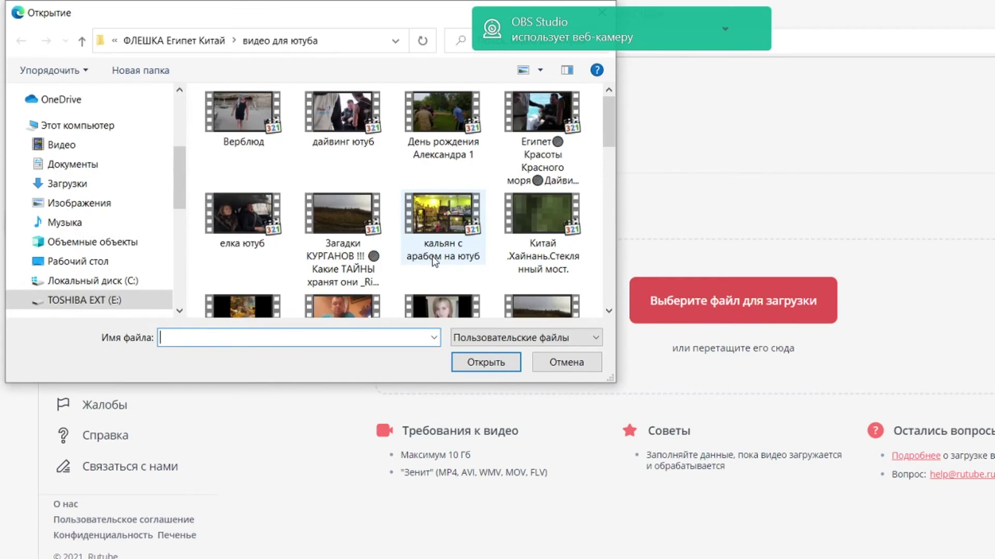
scroll(432, 256, "down", 5)
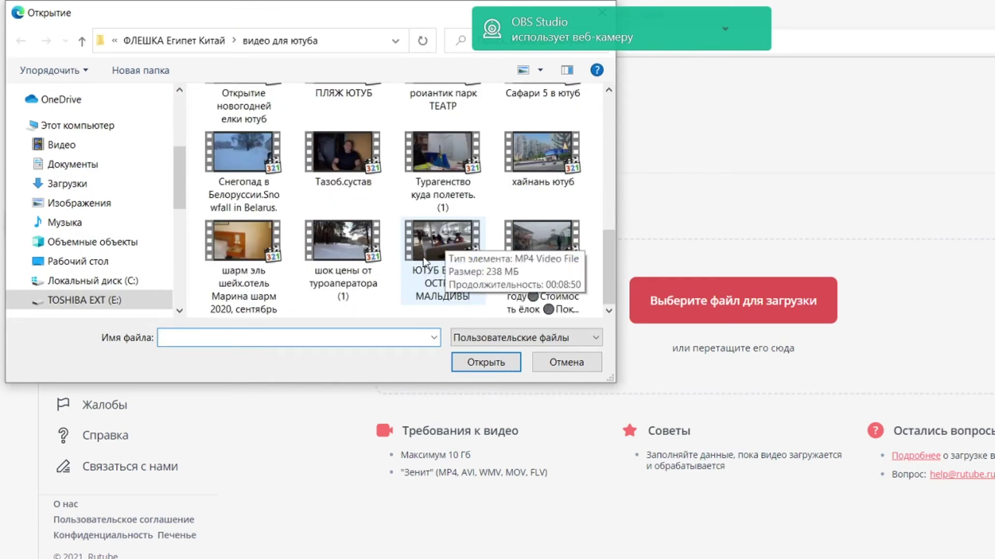
scroll(424, 260, "up", 1)
scroll(423, 257, "up", 2)
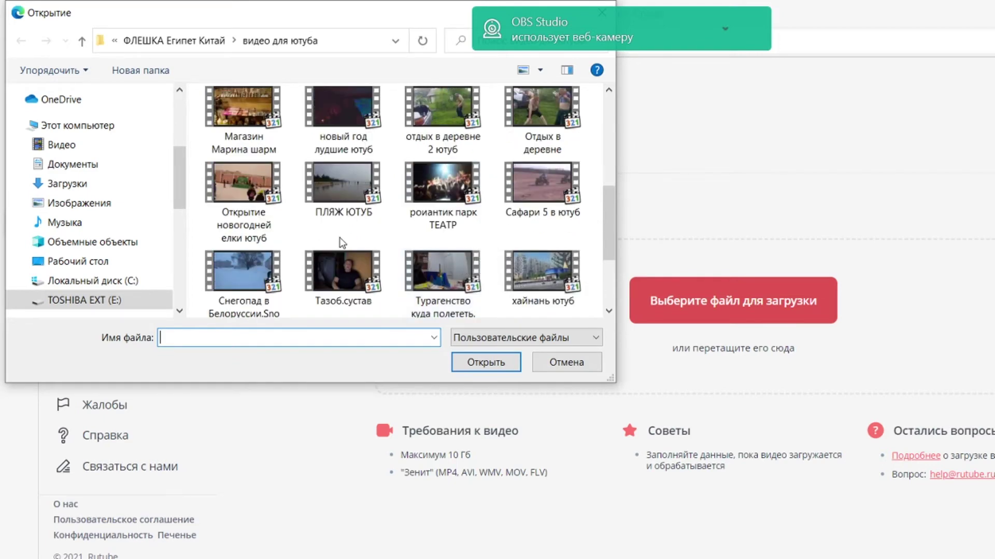
double_click(337, 187)
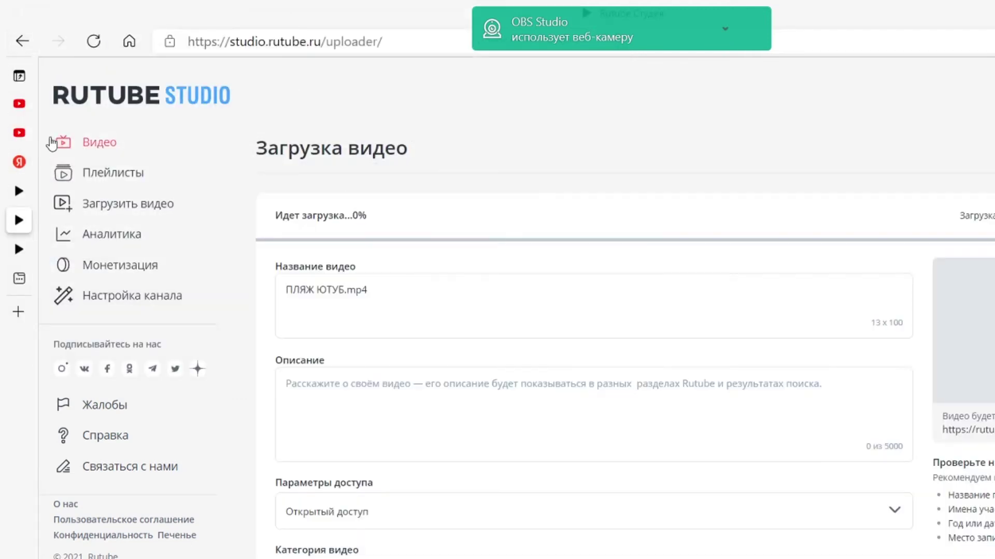
Step: Switch to YouTube Studio, return to the channel's video list and open the details of the Sanya Bay beach video published on 11 янв. 2021
left_click(63, 133)
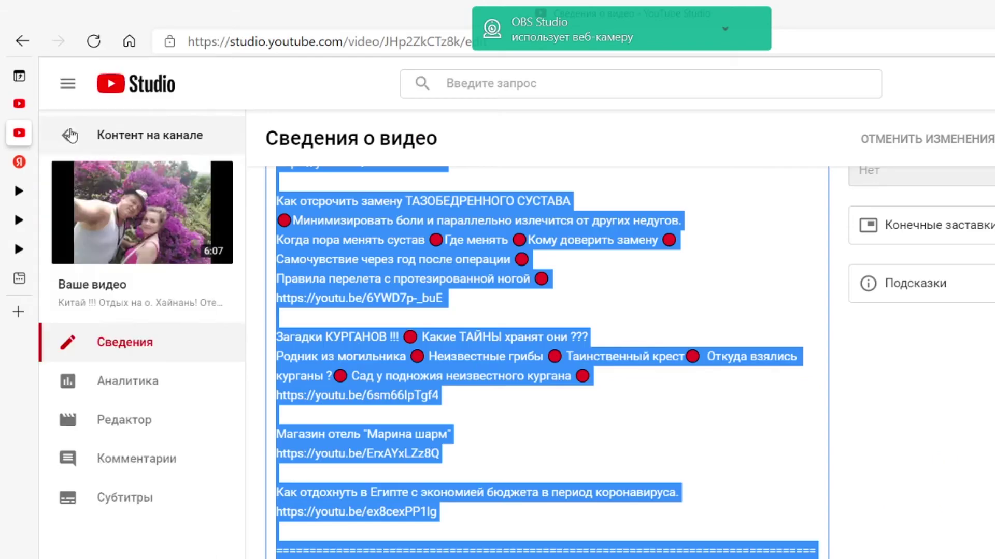
left_click(19, 46)
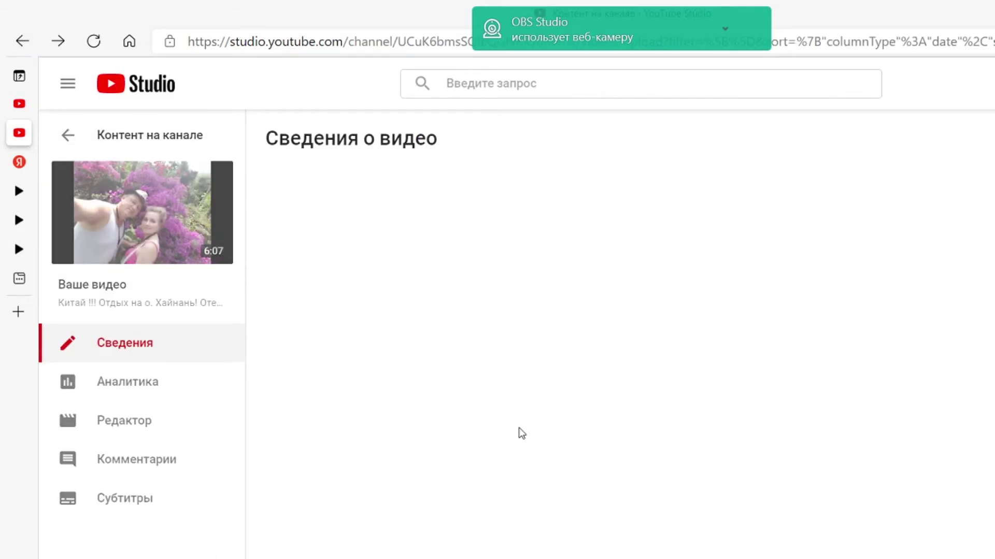
scroll(487, 416, "down", 20)
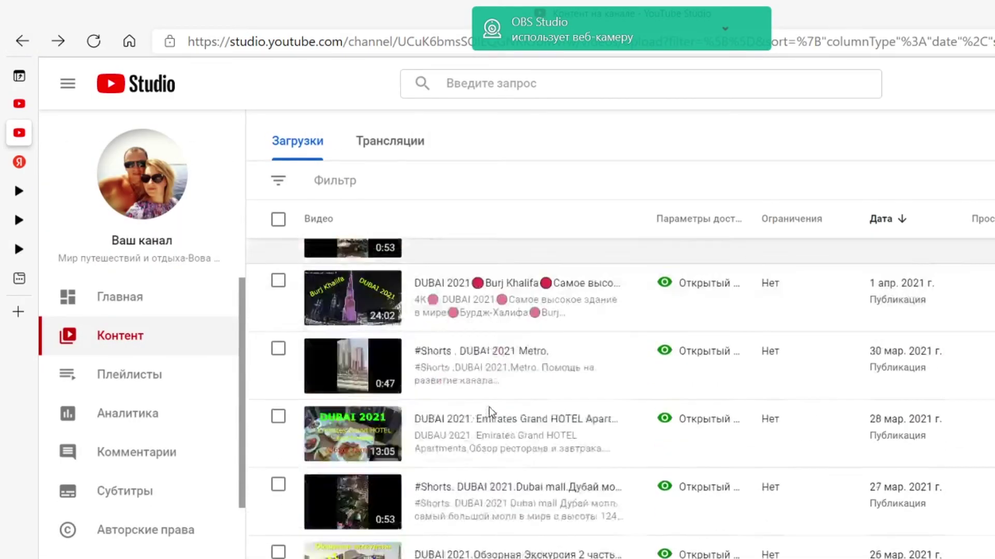
scroll(491, 413, "down", 10)
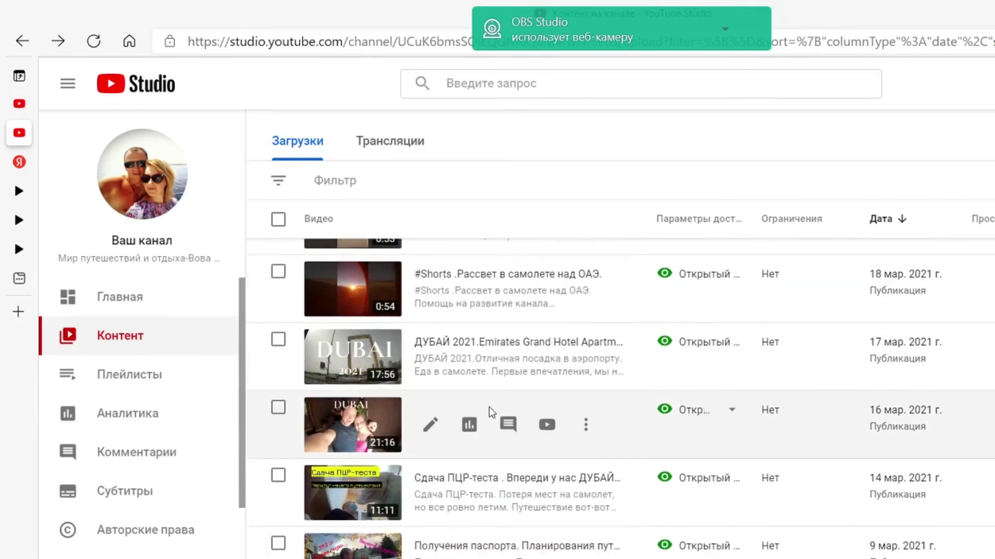
scroll(490, 413, "down", 15)
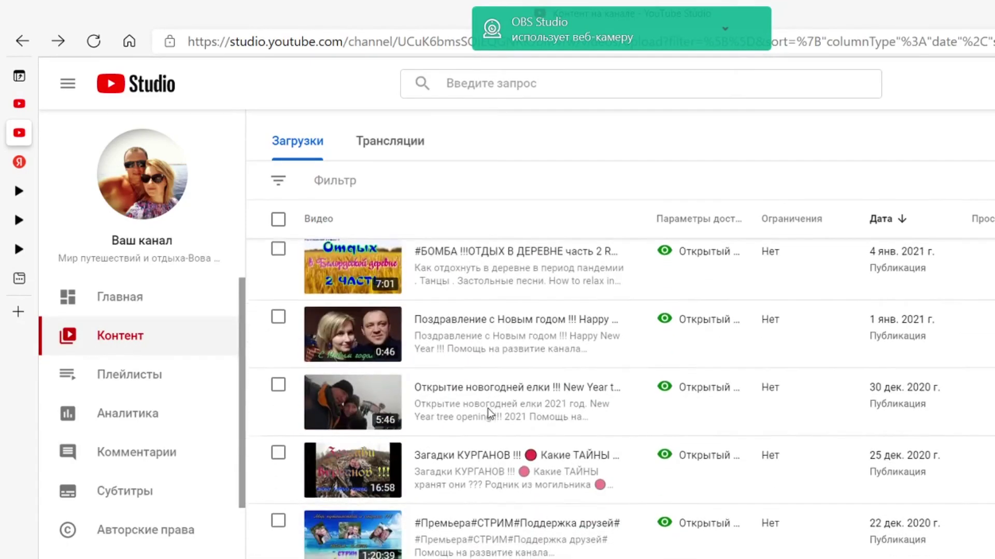
scroll(490, 413, "down", 5)
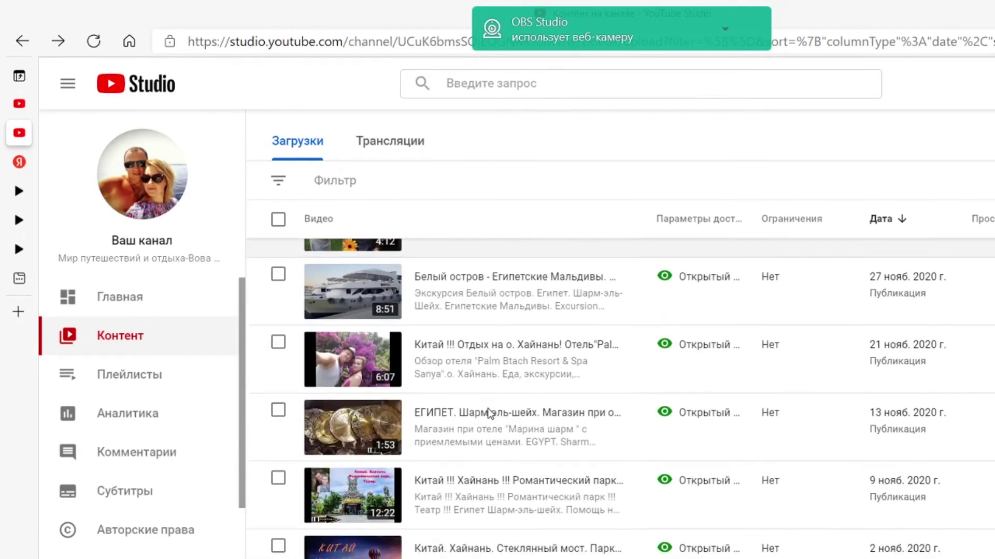
scroll(490, 413, "up", 3)
scroll(490, 413, "up", 12)
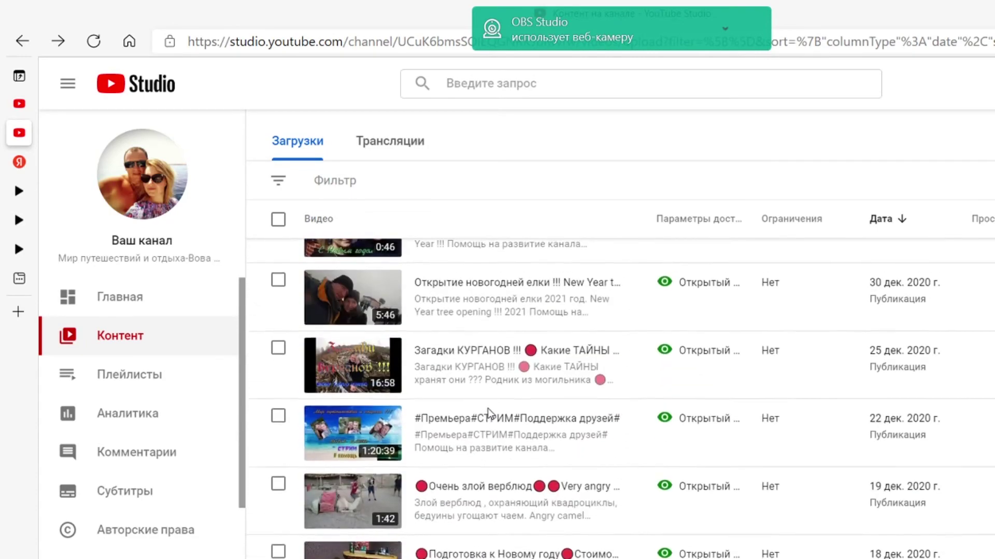
scroll(490, 413, "down", 3)
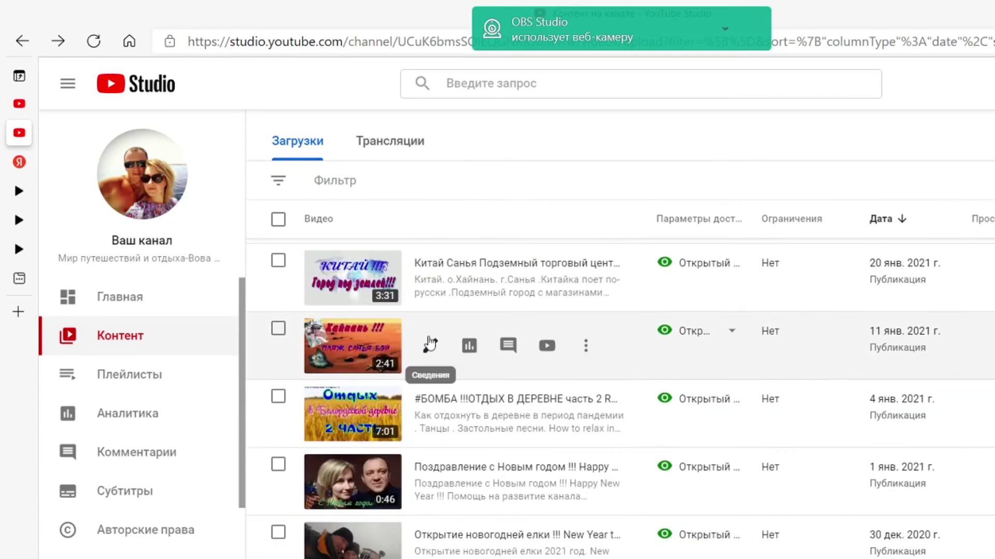
left_click(429, 343)
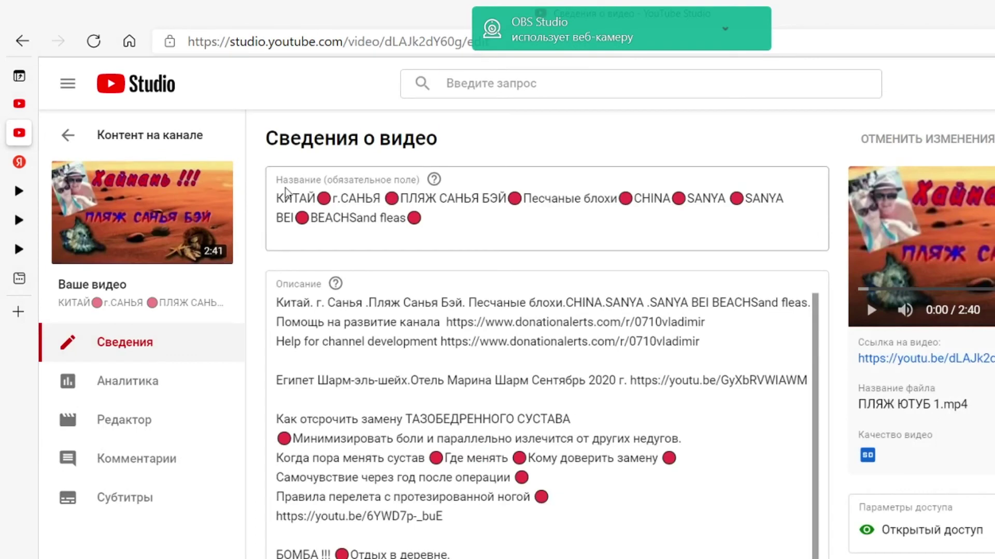
Step: Copy the Sanya Bay beach video's title from YouTube Studio and replace the title "ПЛЯЖ ЮТУБ.mp4" in the Rutube upload with it
left_click_drag(286, 198, 454, 228)
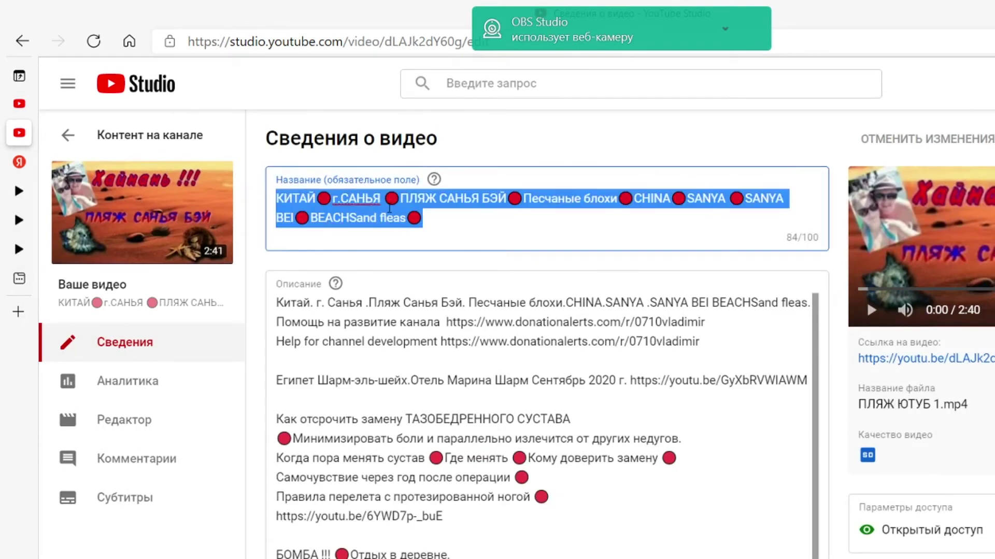
right_click(389, 207)
left_click(456, 277)
mouse_move(27, 202)
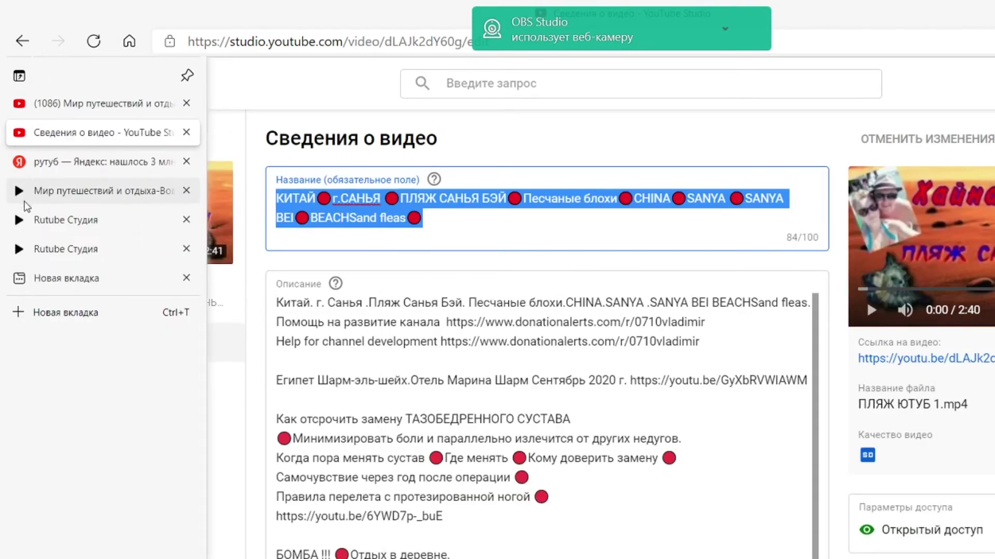
left_click(67, 221)
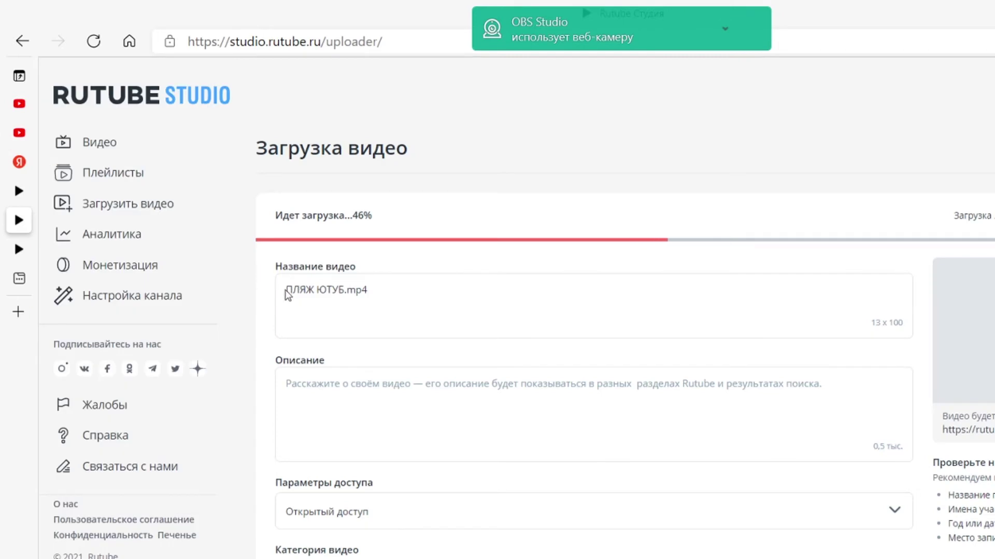
left_click_drag(287, 291, 406, 290)
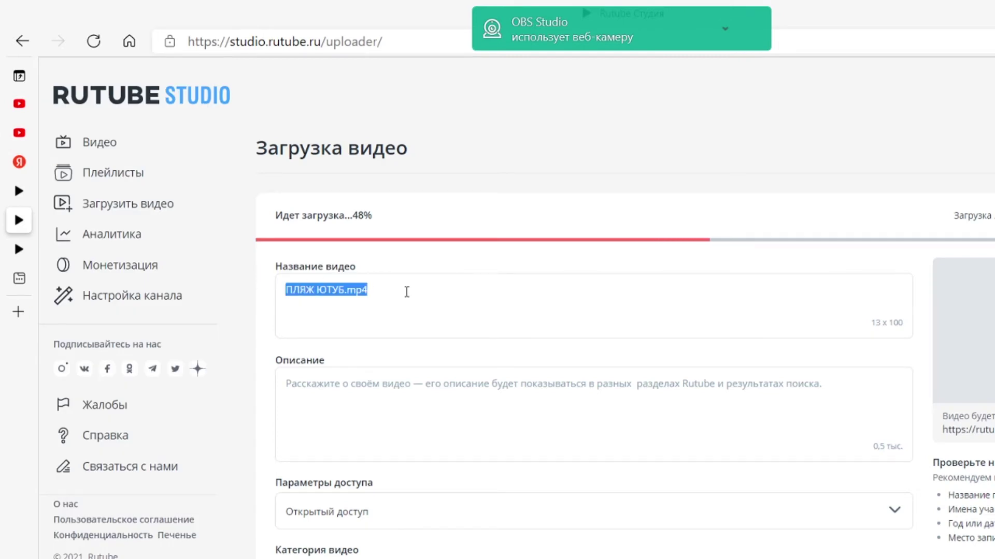
right_click(332, 292)
left_click(399, 337)
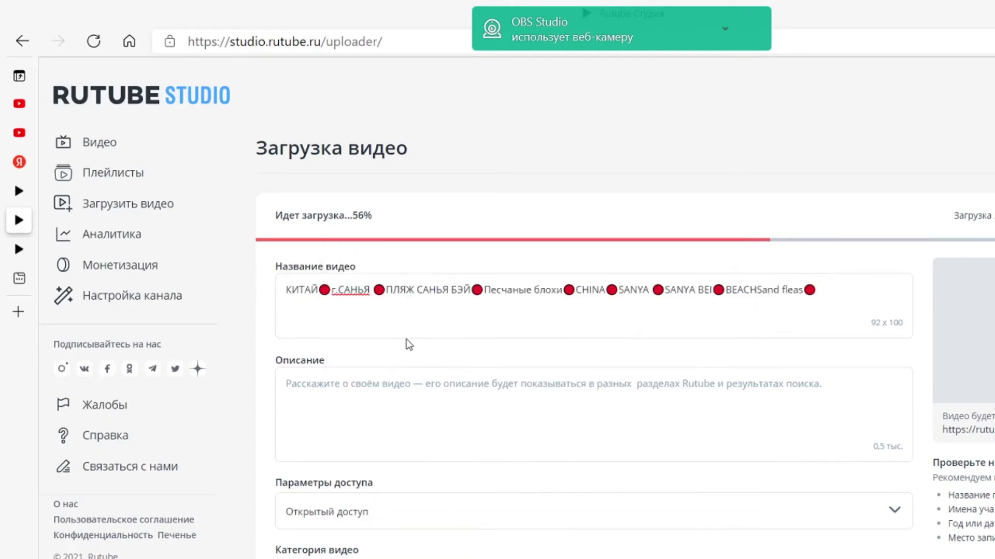
Step: Copy the beach video's full description from YouTube Studio and paste it into the description of its Rutube upload
left_click(75, 136)
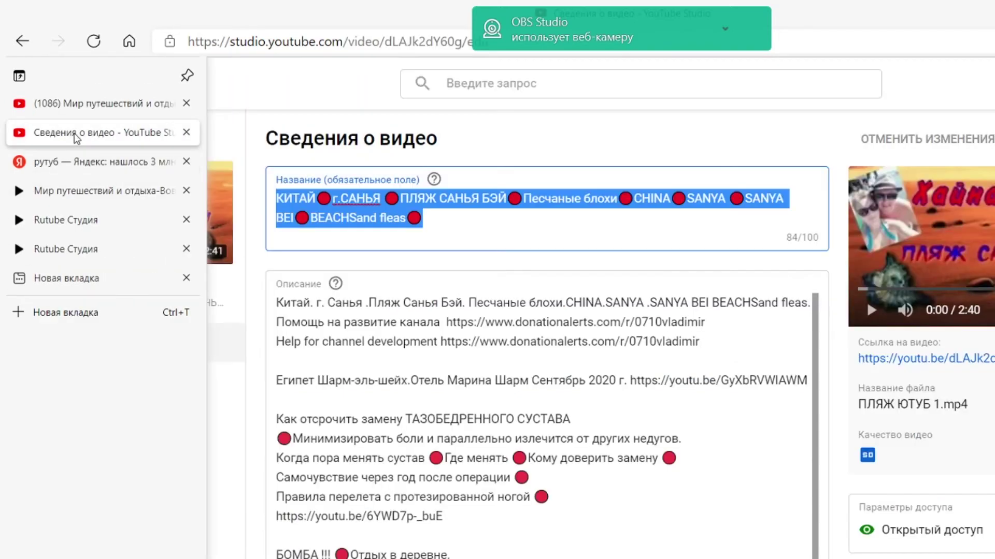
left_click_drag(278, 302, 362, 558)
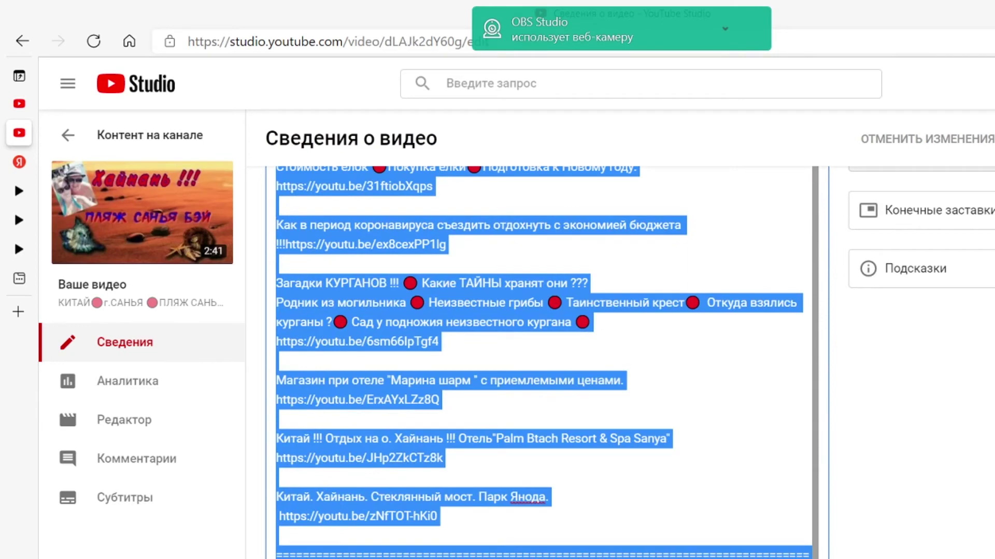
right_click(415, 342)
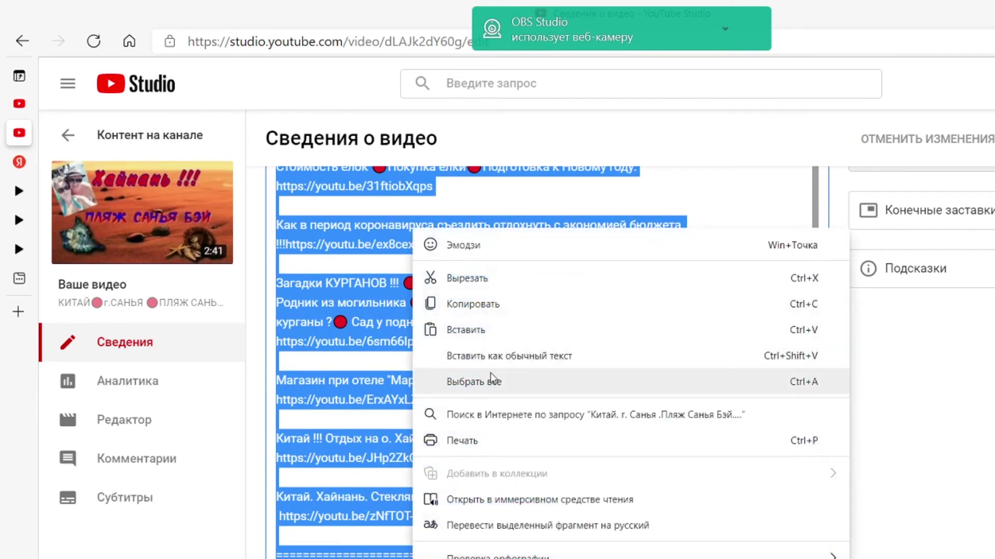
left_click(464, 304)
left_click(78, 226)
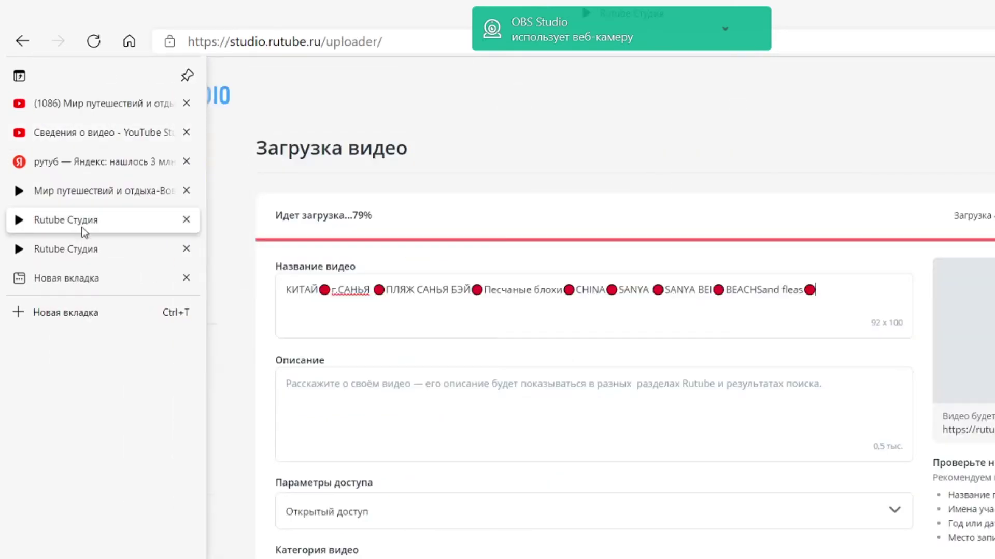
right_click(286, 384)
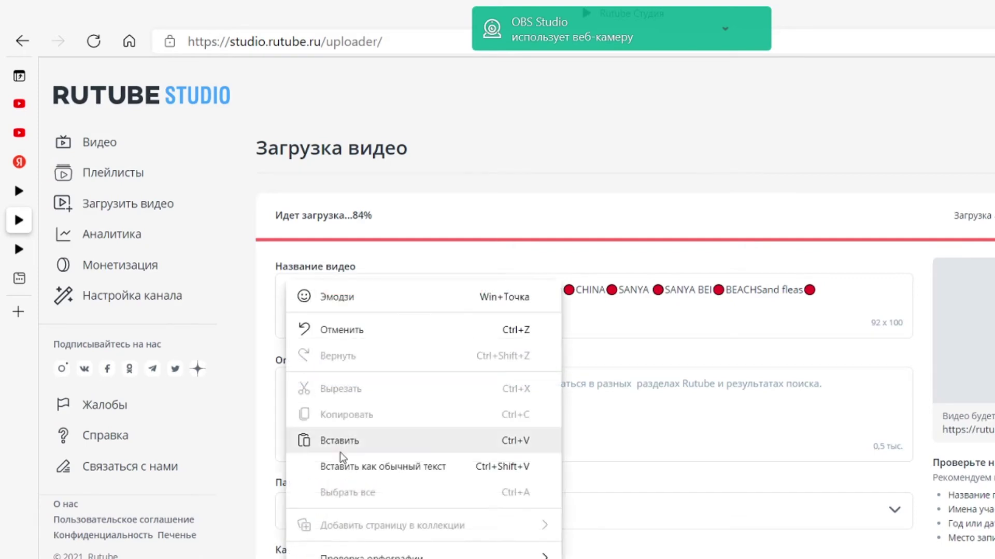
left_click(380, 444)
Step: Set the beach video's category to "Путешествия и природа"
scroll(438, 415, "down", 2)
scroll(443, 418, "down", 3)
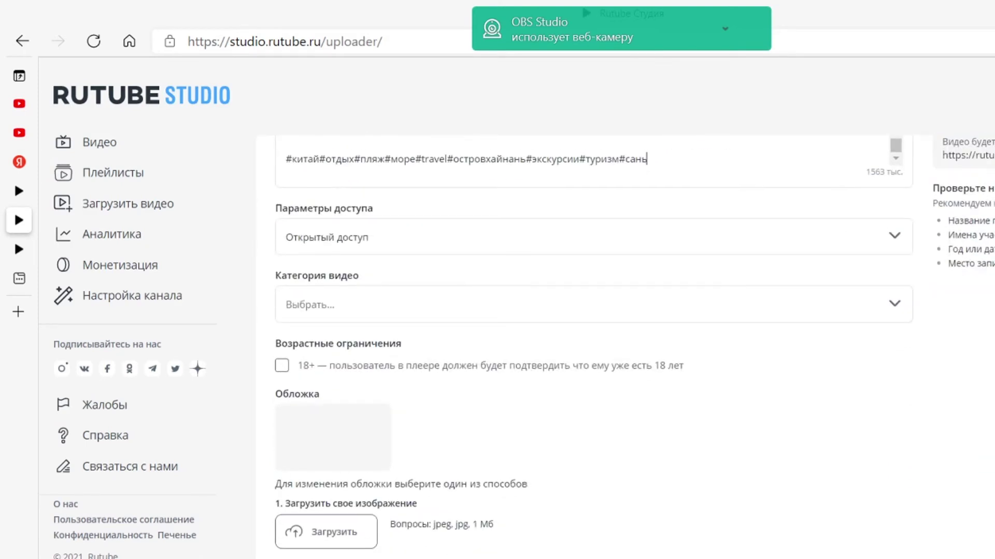
left_click(888, 313)
scroll(392, 249, "down", 3)
scroll(393, 250, "down", 5)
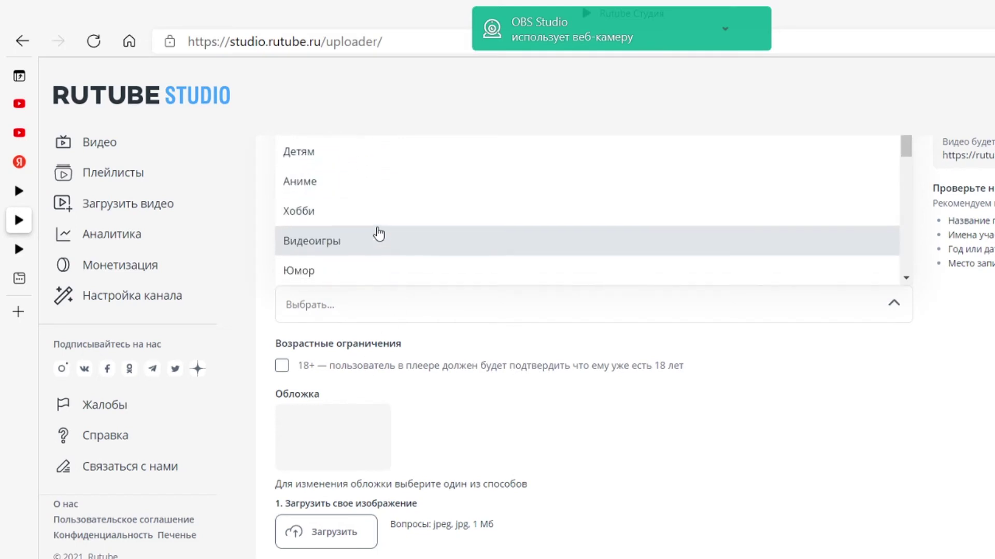
left_click(379, 233)
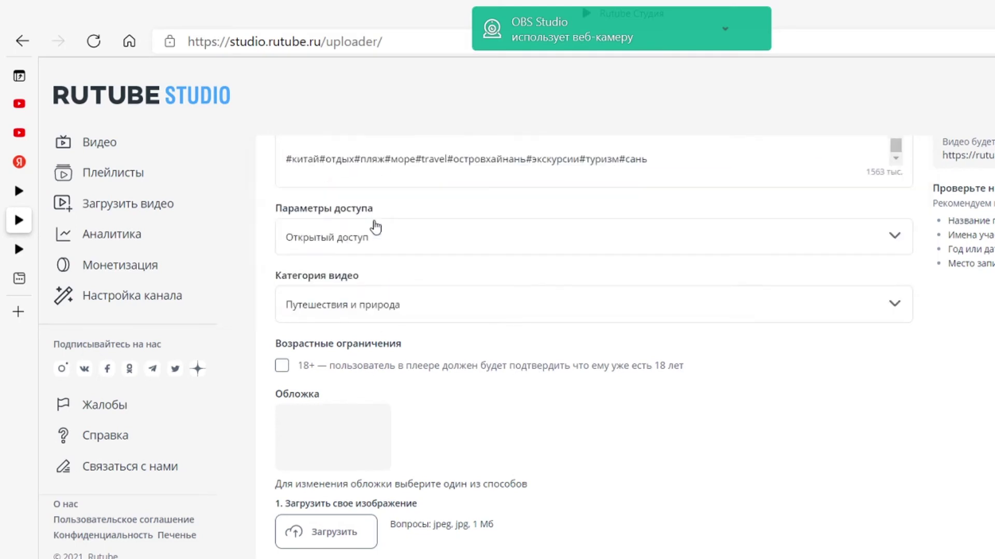
Step: Schedule the beach video's publication for 17 апрель 2021 г. at 19:00
scroll(534, 280, "down", 1)
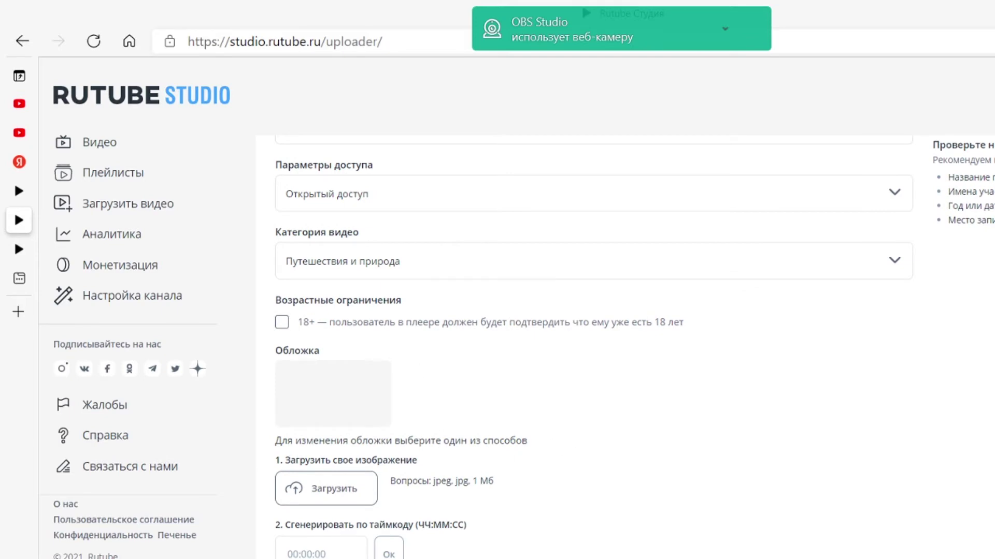
scroll(531, 543, "up", 5)
scroll(531, 543, "down", 5)
scroll(593, 347, "down", 1)
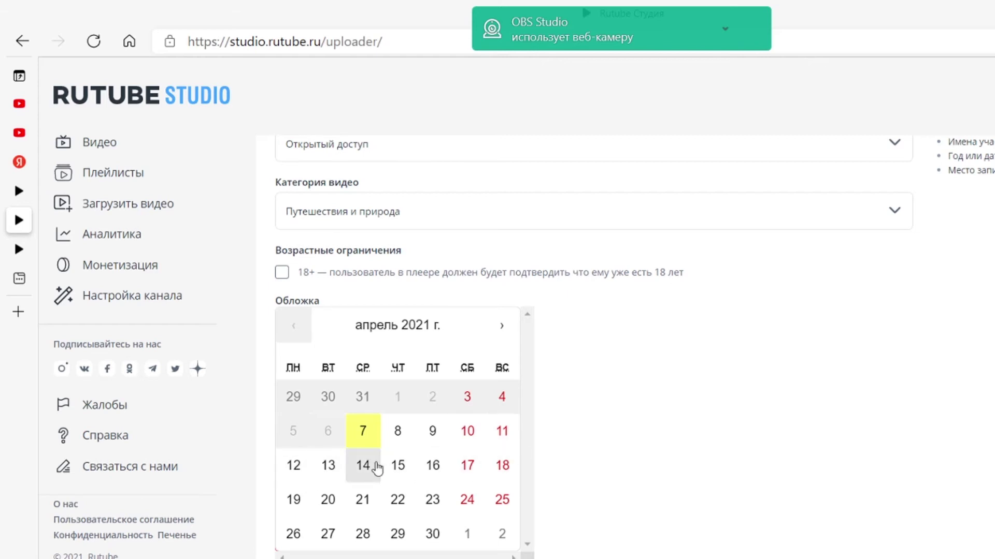
left_click(467, 472)
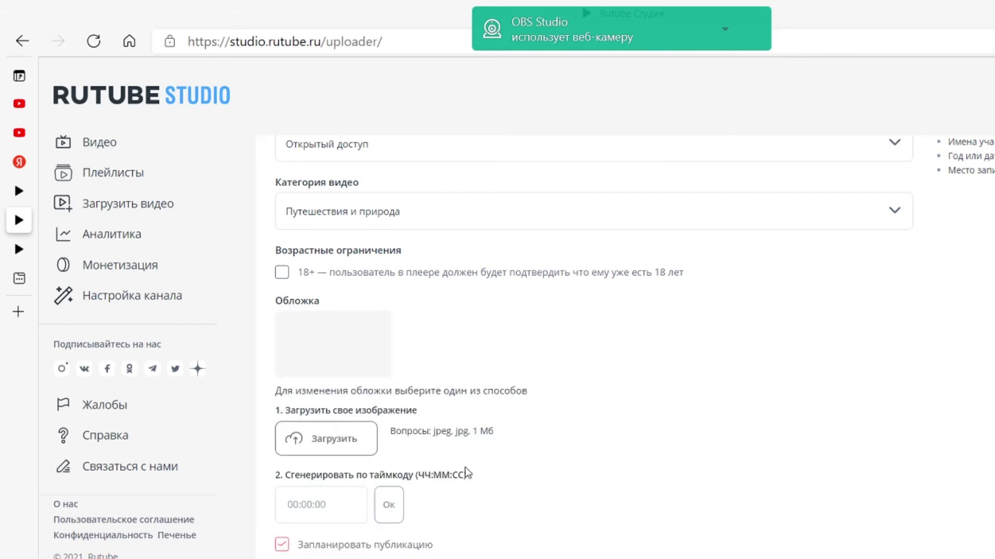
left_click(469, 557)
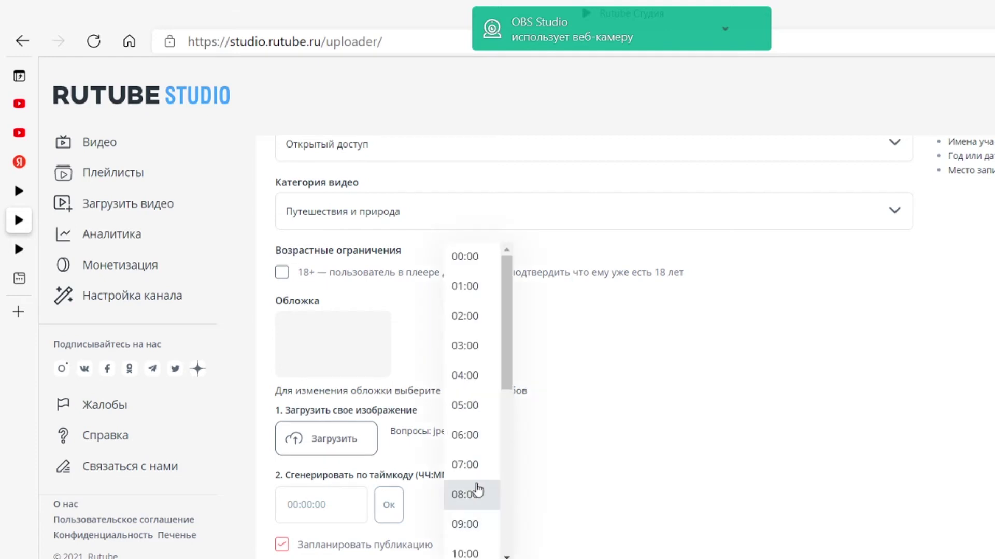
scroll(475, 487, "down", 6)
scroll(477, 489, "up", 1)
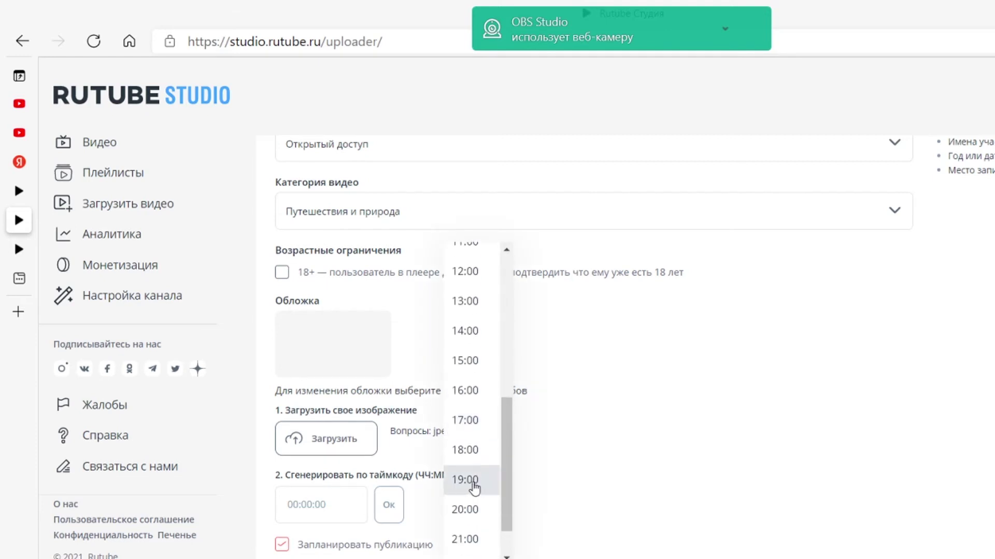
left_click(474, 485)
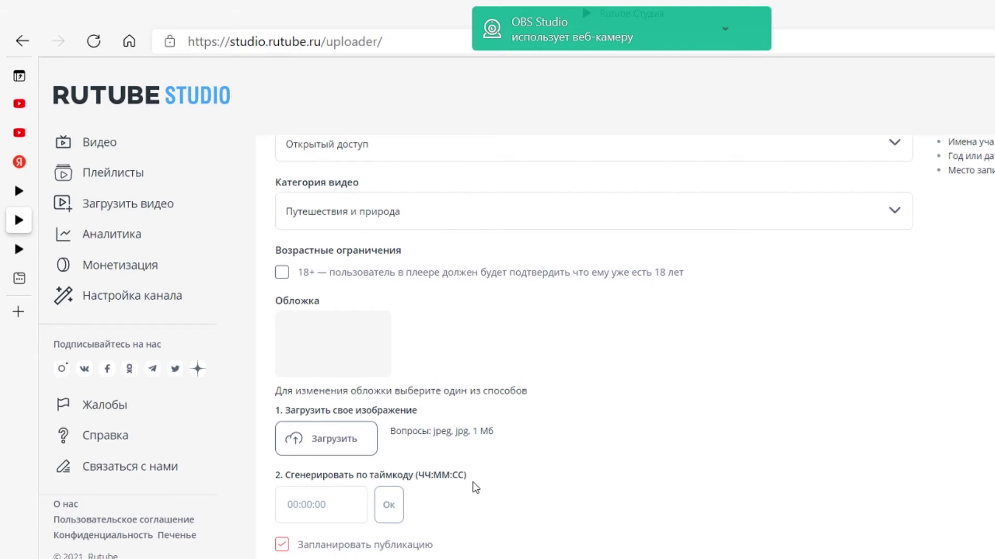
Step: Compare the processing progress of the Sanya Bay beach upload and the Hainan hotel upload
scroll(394, 455, "up", 7)
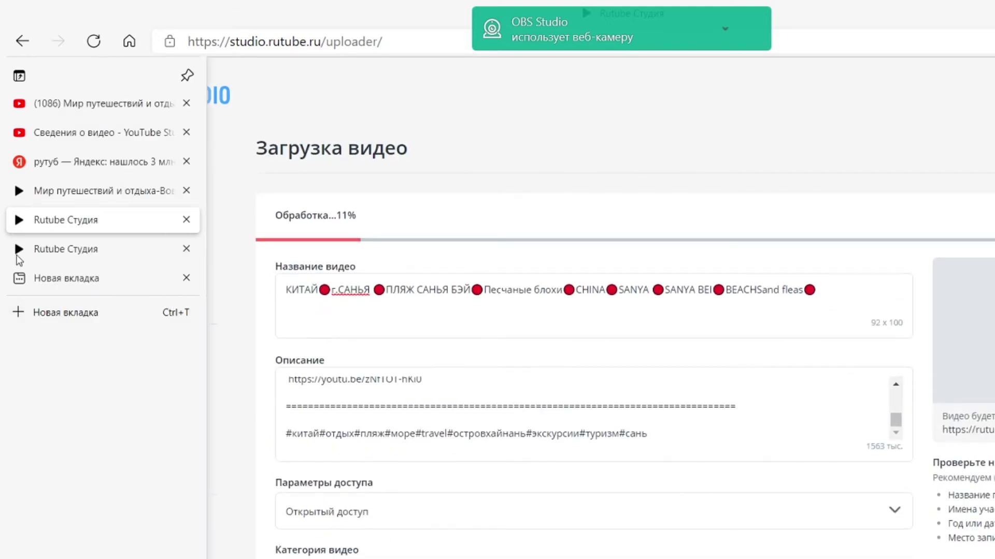
left_click(91, 253)
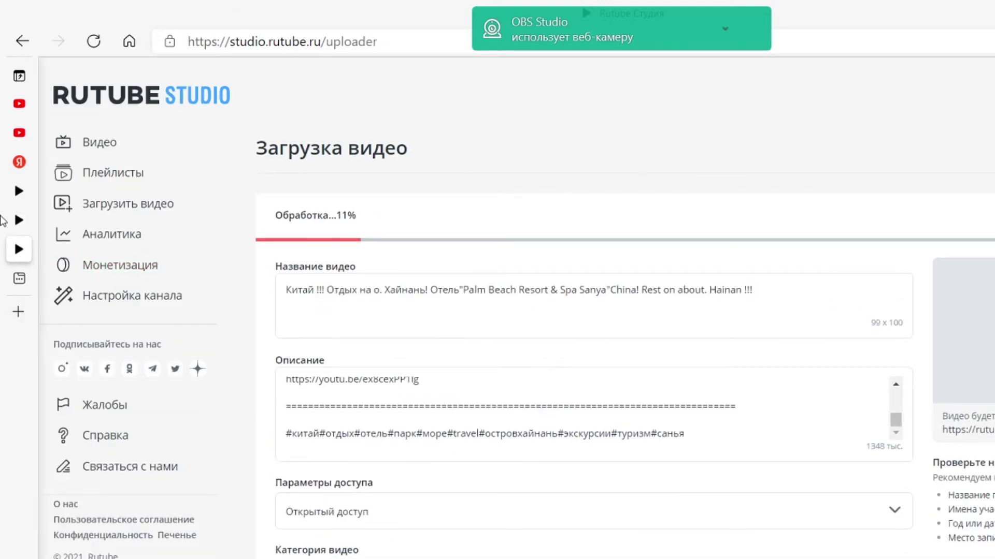
left_click(73, 221)
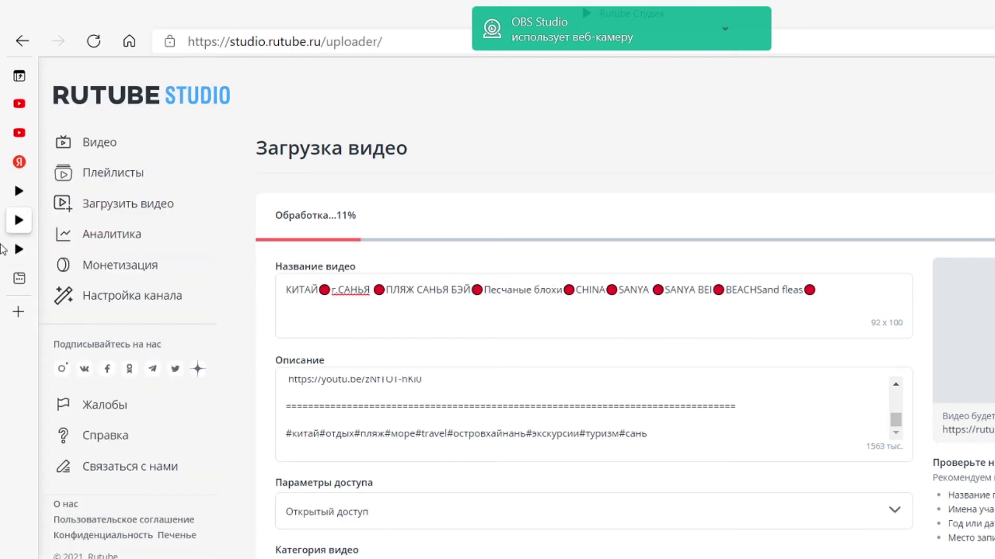
left_click(79, 251)
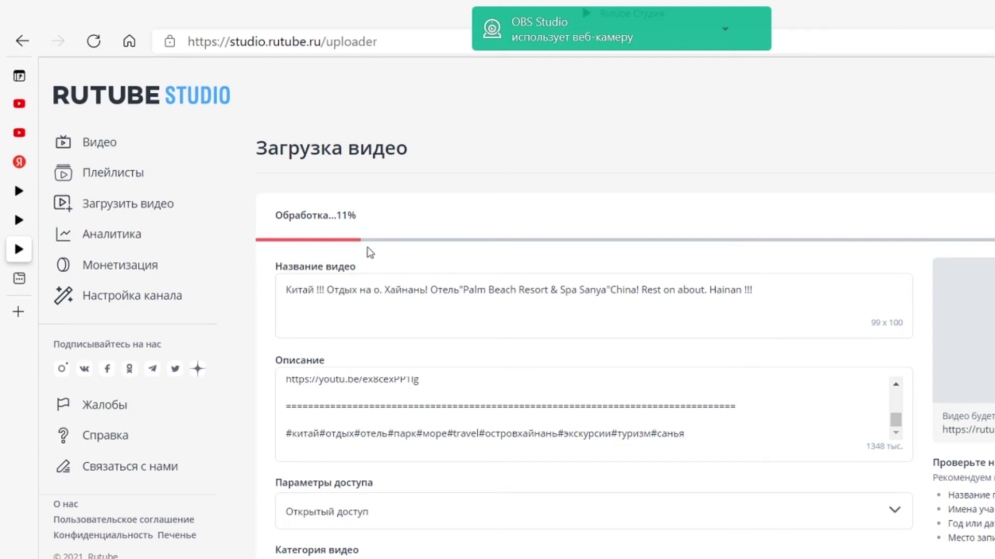
left_click(79, 222)
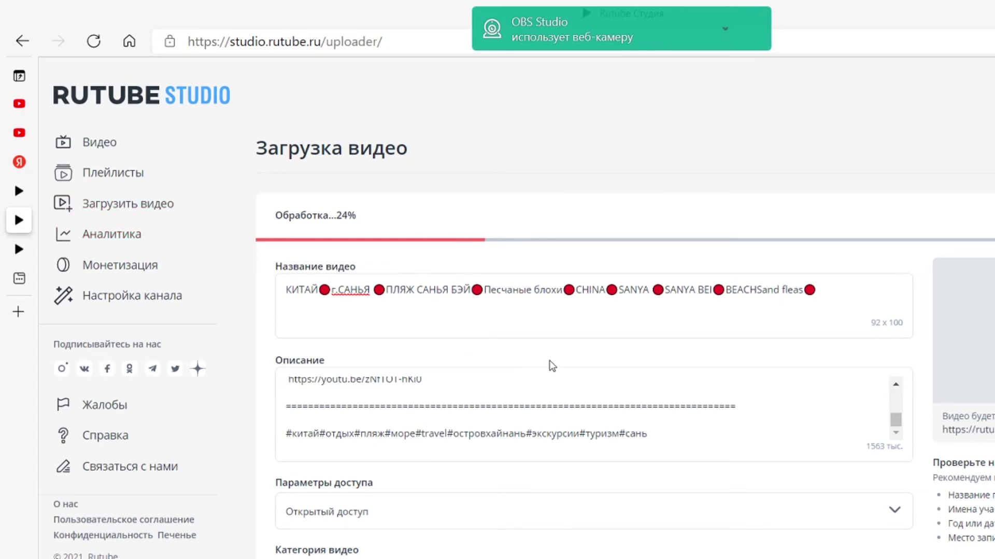
Step: Review the beach video's upload form from the title and description through the cover options and publication scheduling
scroll(551, 366, "down", 7)
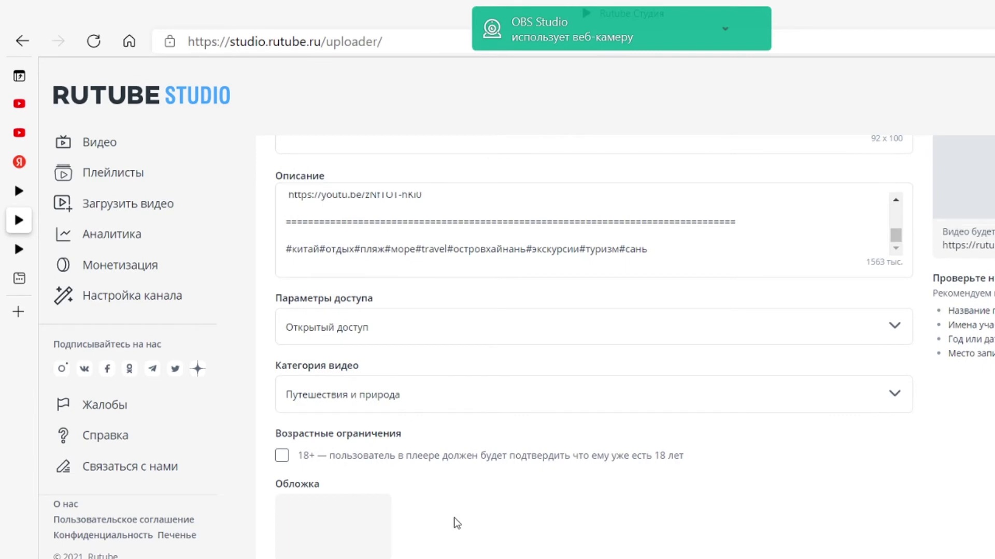
scroll(362, 525, "down", 3)
scroll(555, 506, "up", 5)
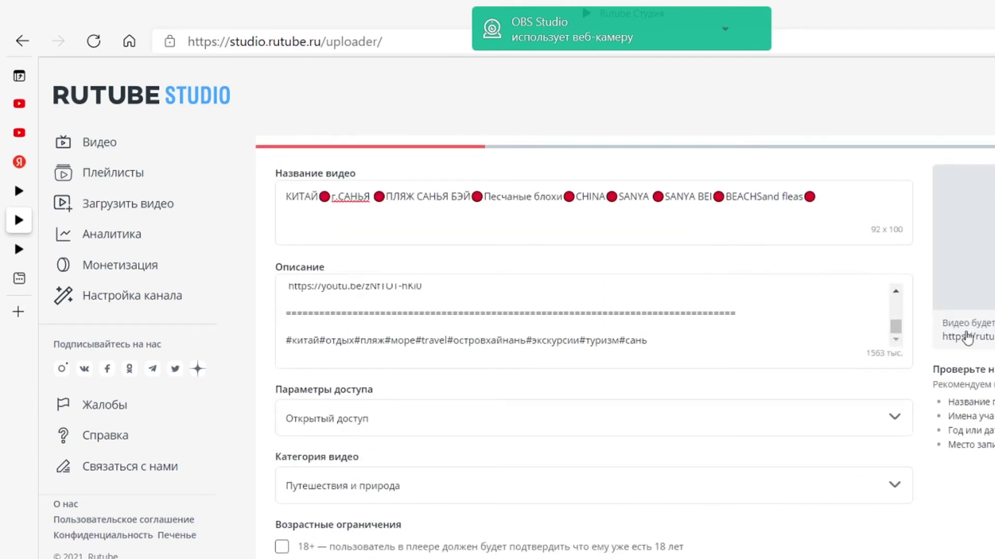
scroll(326, 552, "down", 5)
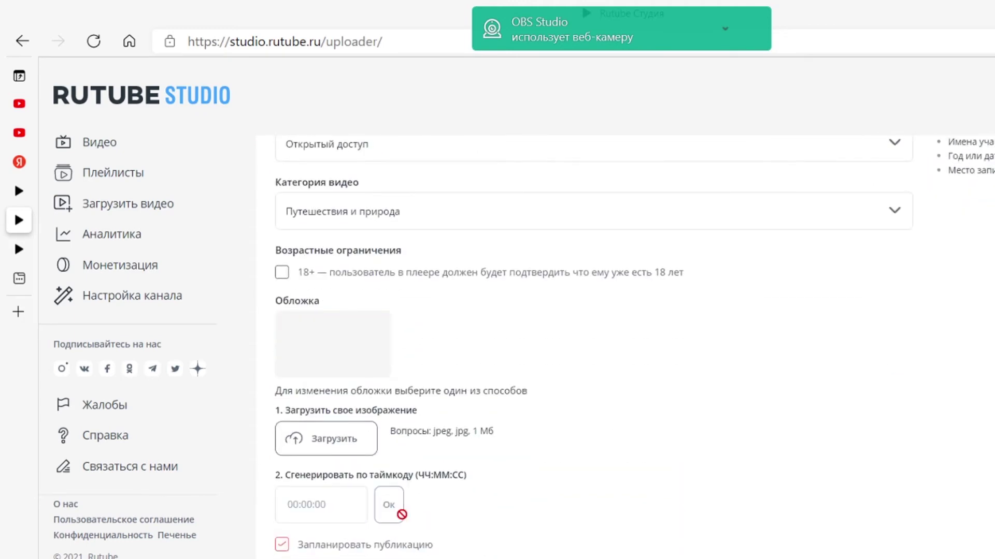
scroll(421, 534, "up", 3)
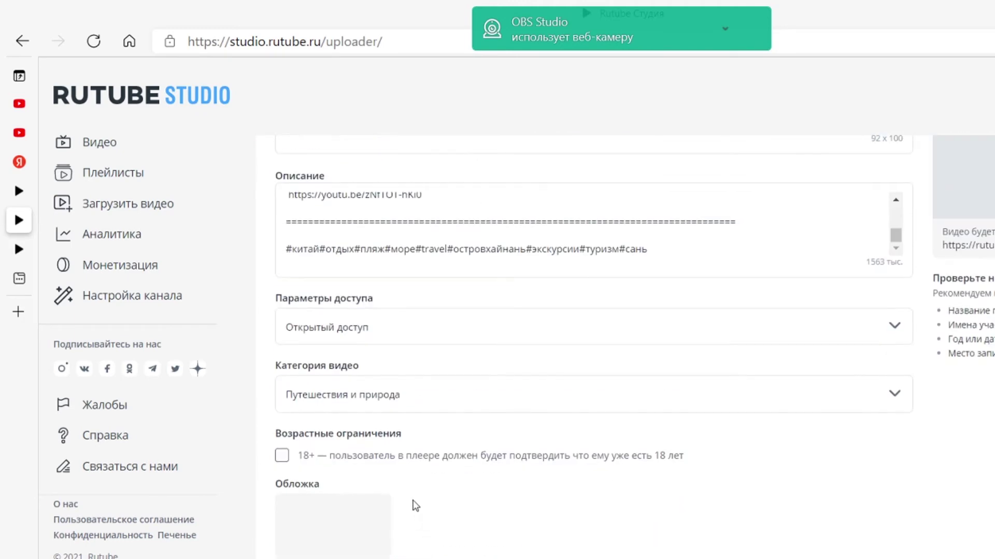
scroll(423, 432, "up", 3)
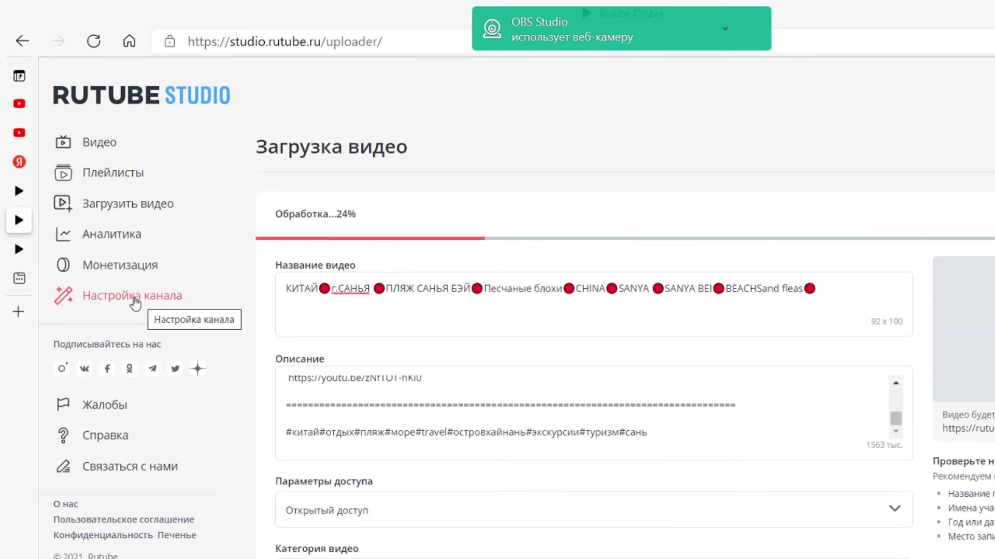
scroll(133, 307, "down", 2)
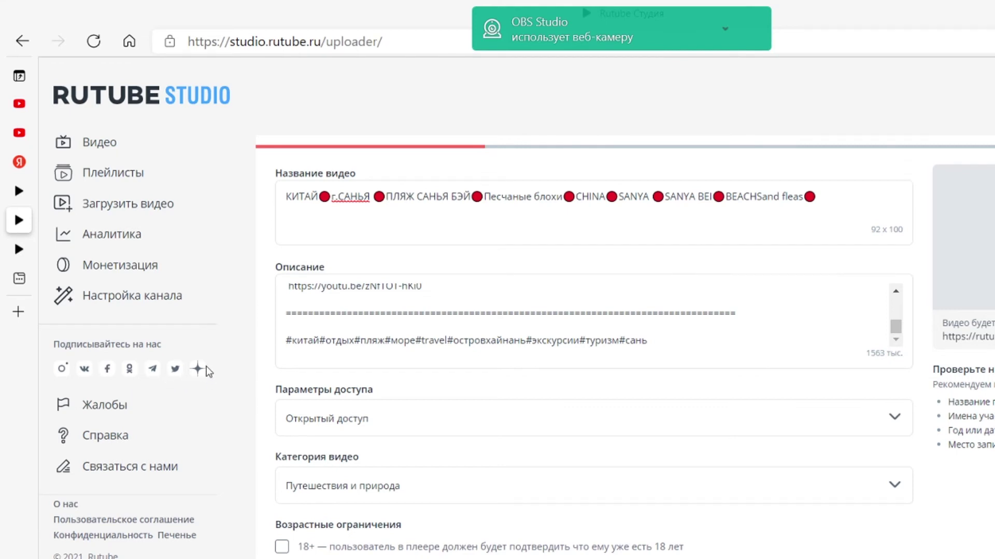
scroll(356, 380, "up", 2)
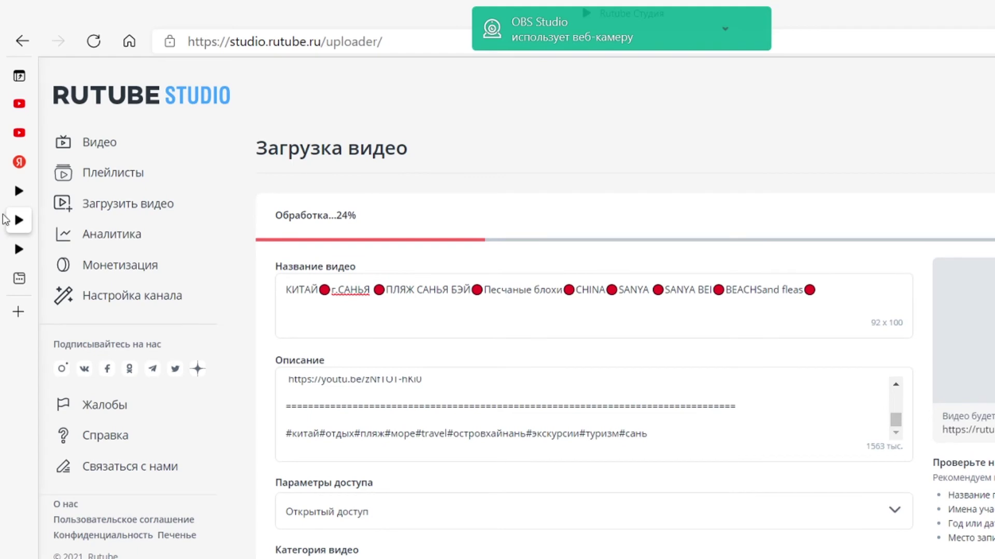
Step: Check the Hainan upload's processing again, return to the beach upload and look over its form
left_click(57, 252)
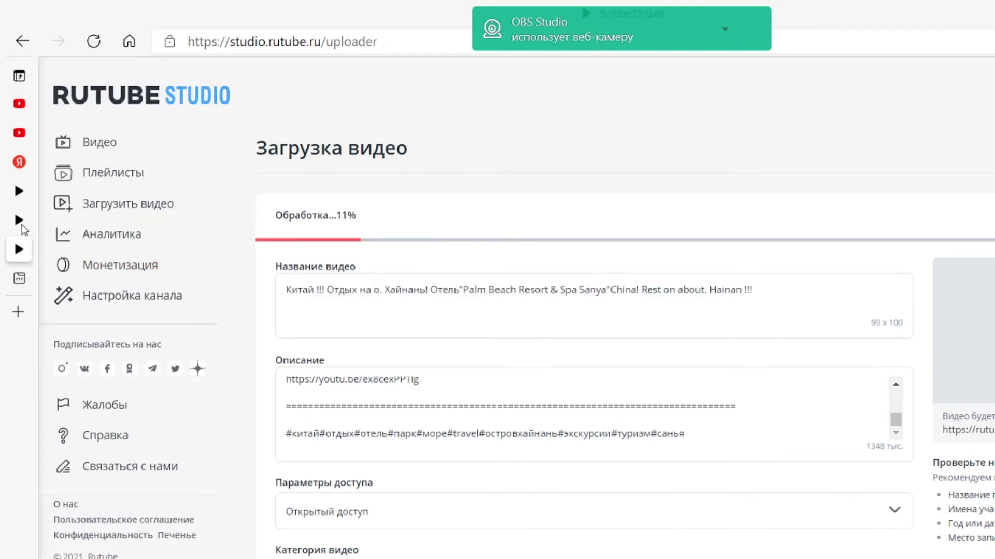
left_click(32, 219)
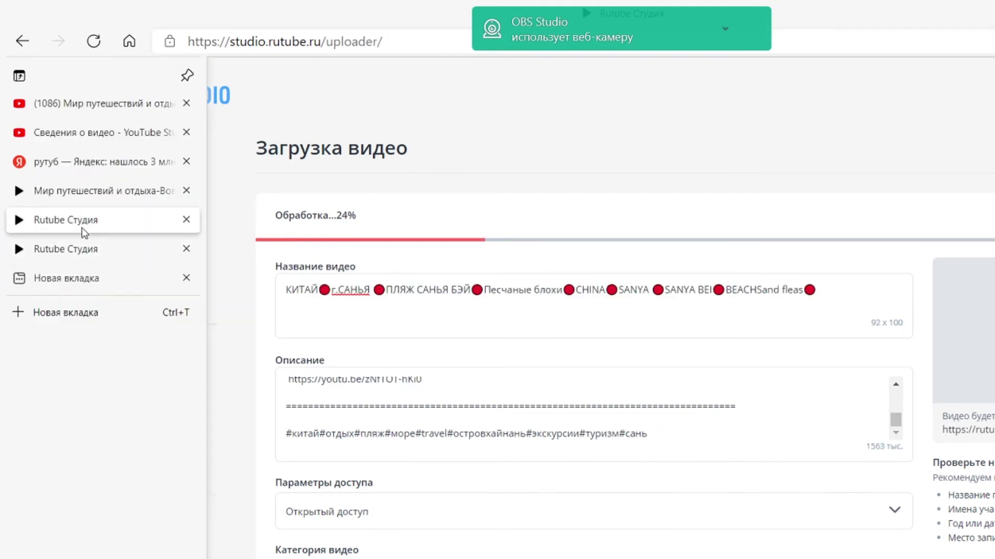
scroll(462, 290, "down", 1)
scroll(462, 290, "down", 5)
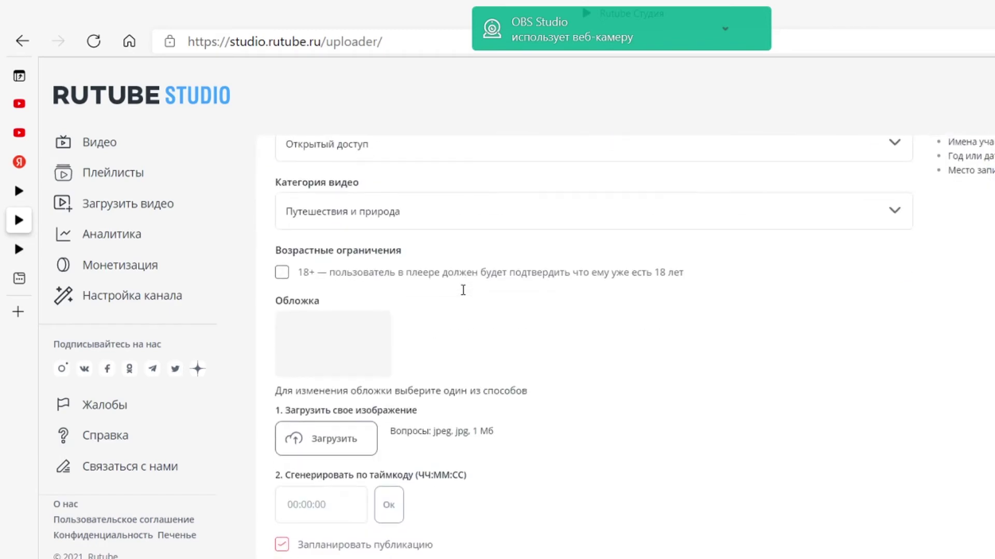
scroll(463, 290, "up", 6)
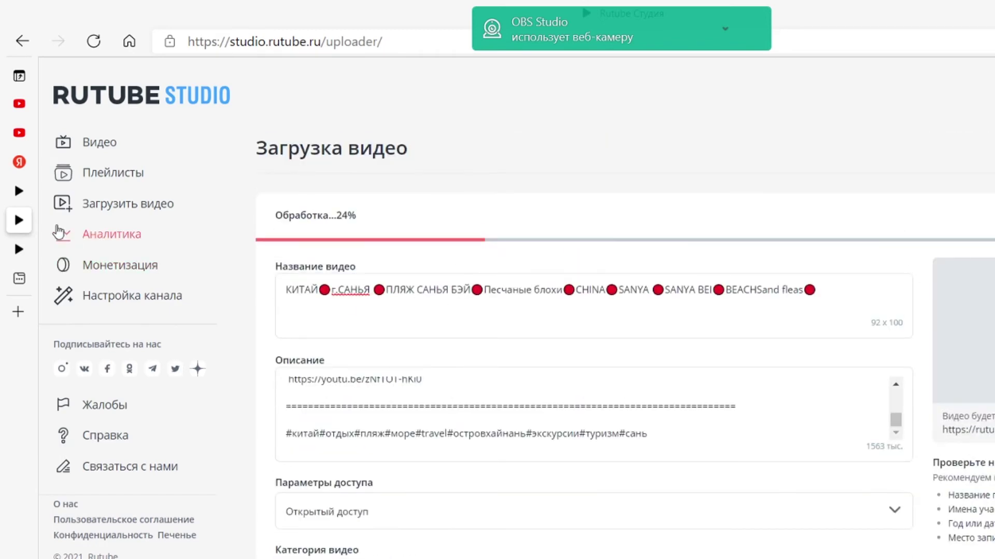
Step: Keep the unsaved beach upload form open and look over the videos and playlists on the Rutube channel page
left_click(114, 152)
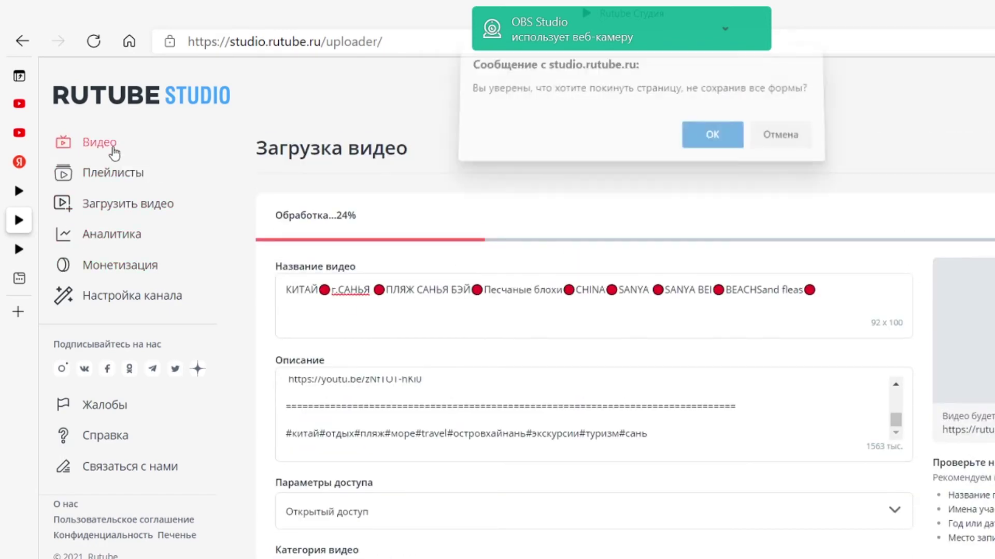
left_click(777, 145)
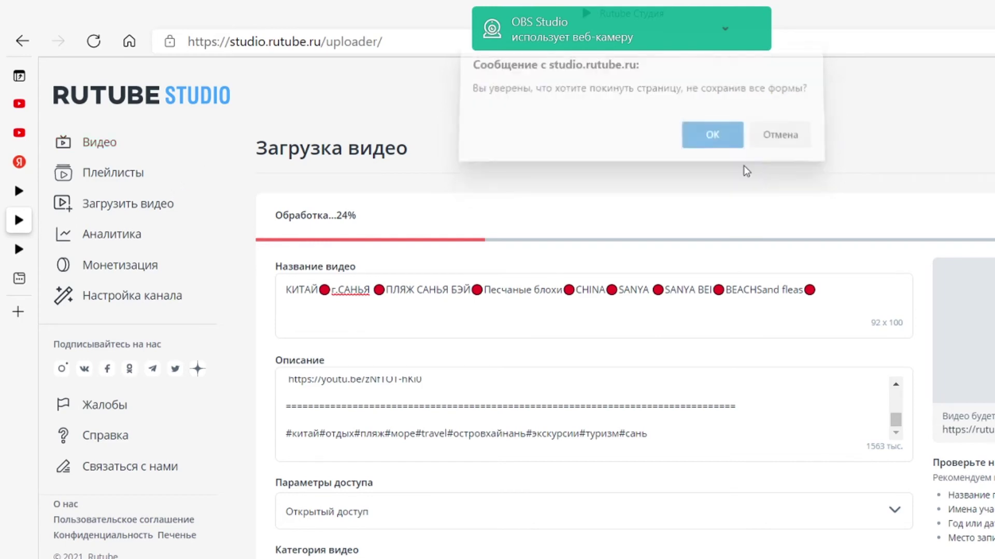
mouse_move(15, 191)
left_click(46, 190)
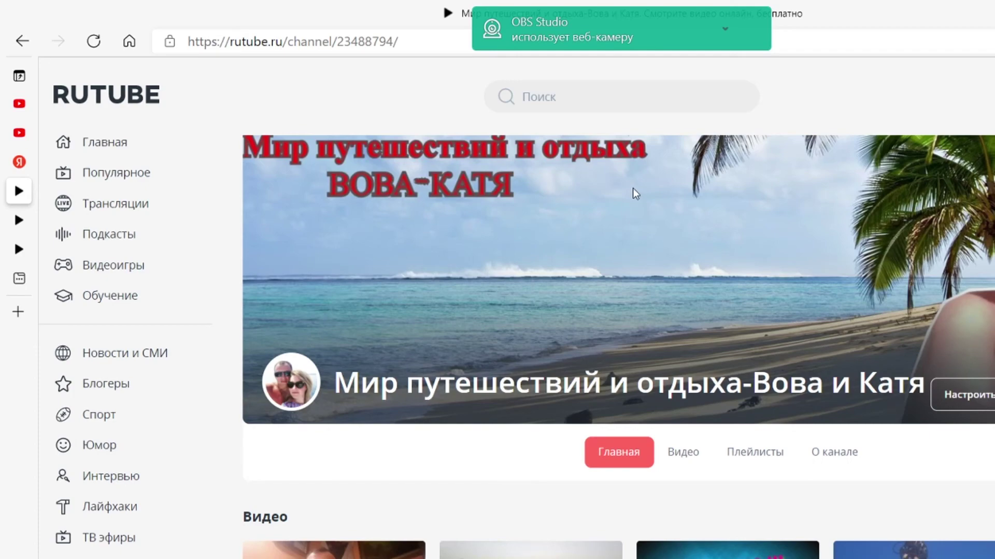
scroll(836, 264, "down", 3)
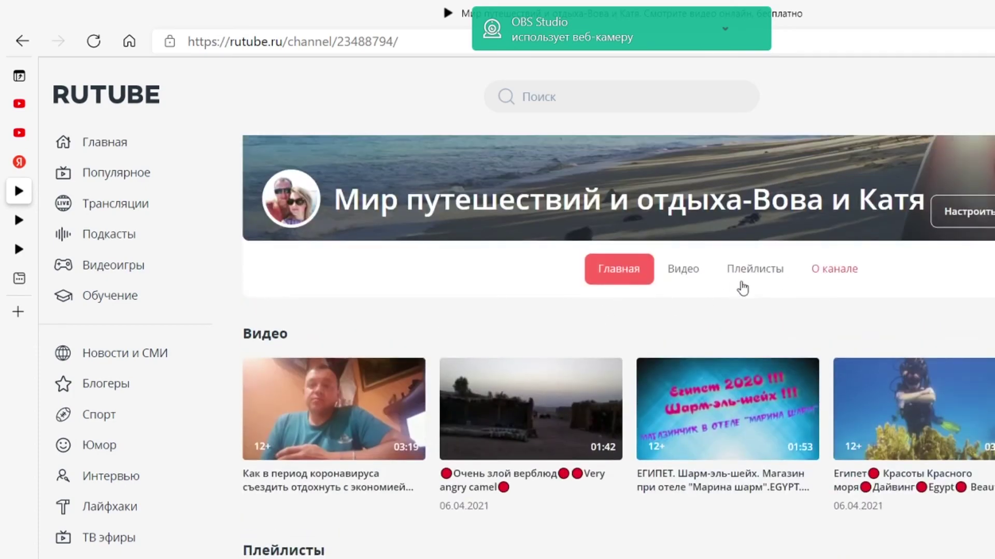
scroll(694, 300, "down", 2)
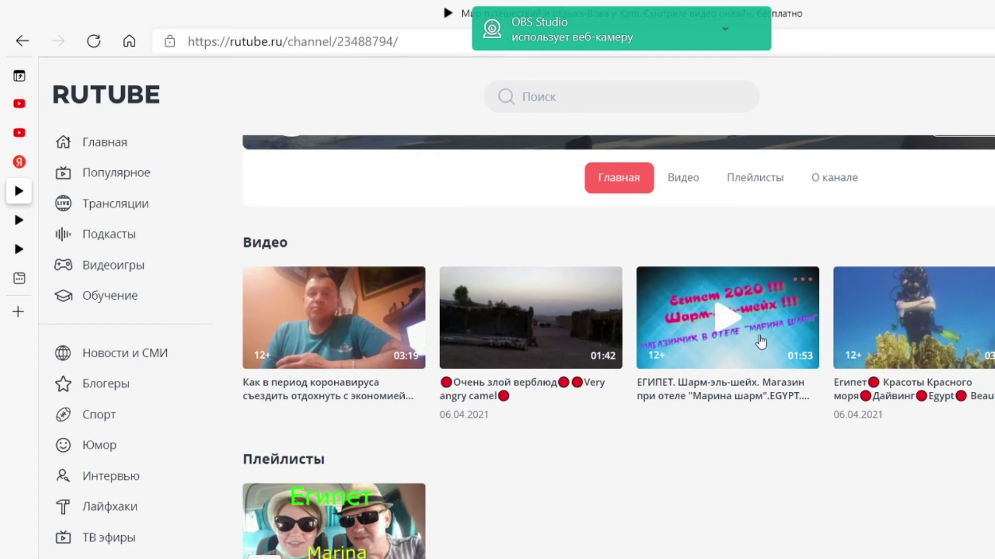
Step: Open the Egypt video about the shop at the "Марина шарм" hotel and examine its player, description, comments and recommended videos
left_click(723, 322)
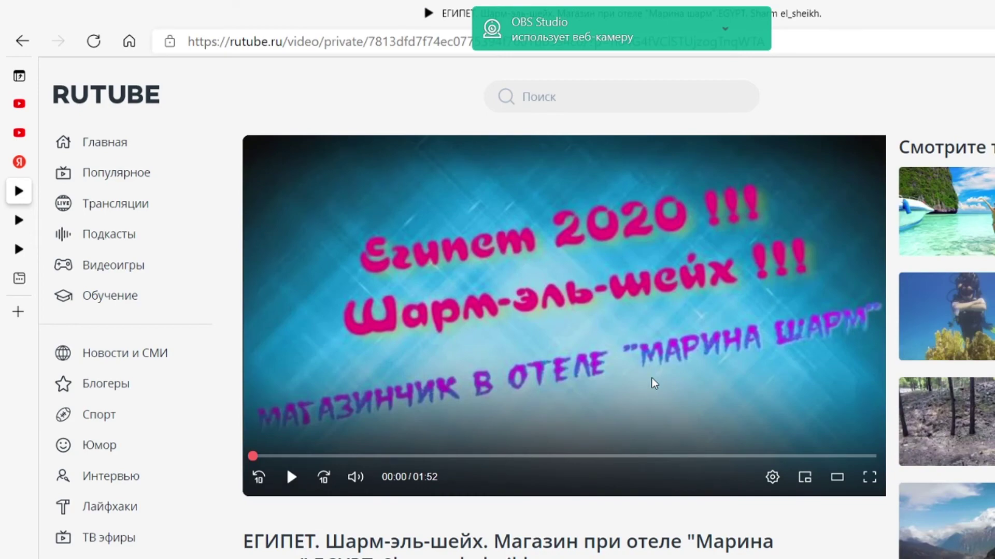
scroll(652, 379, "down", 8)
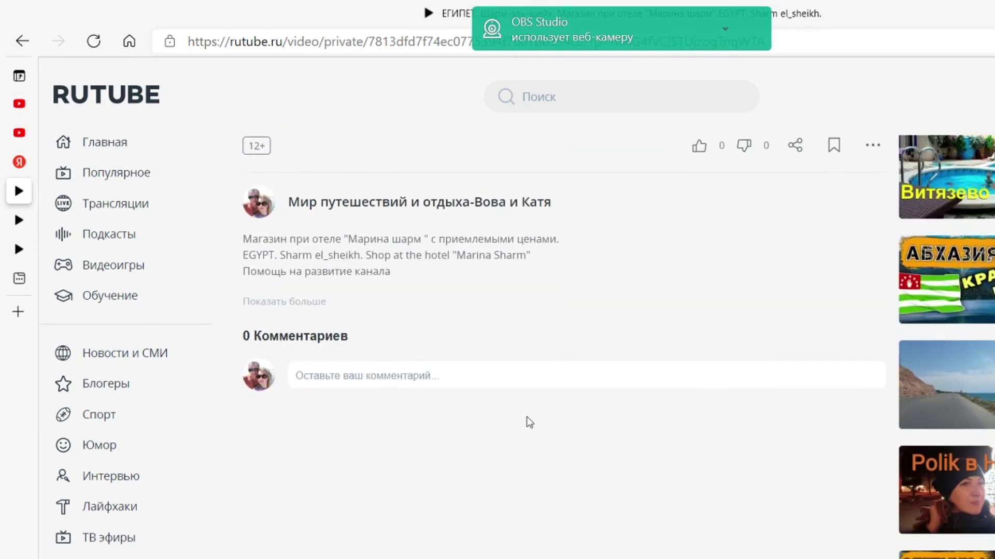
scroll(591, 417, "up", 3)
left_click(699, 329)
scroll(673, 393, "up", 4)
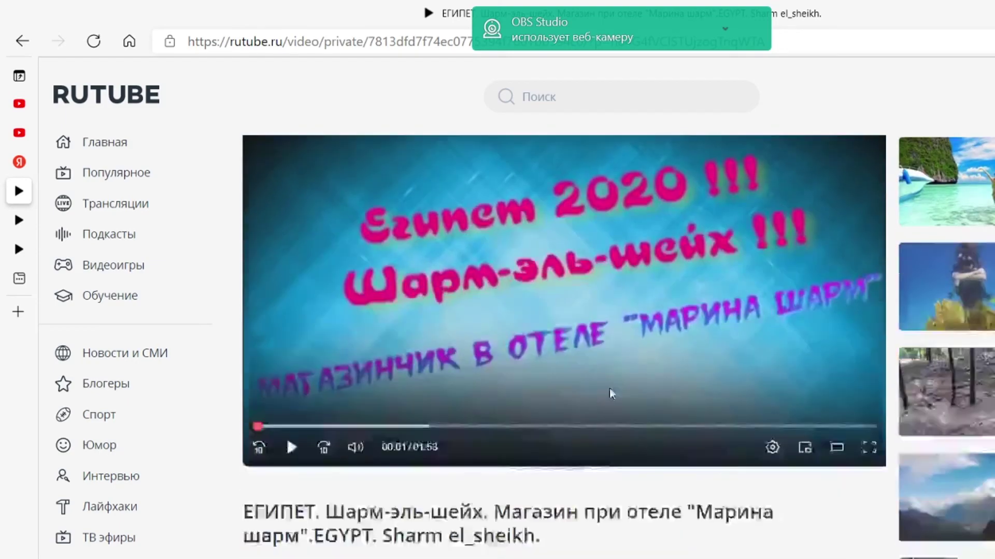
scroll(690, 399, "down", 2)
scroll(873, 418, "up", 3)
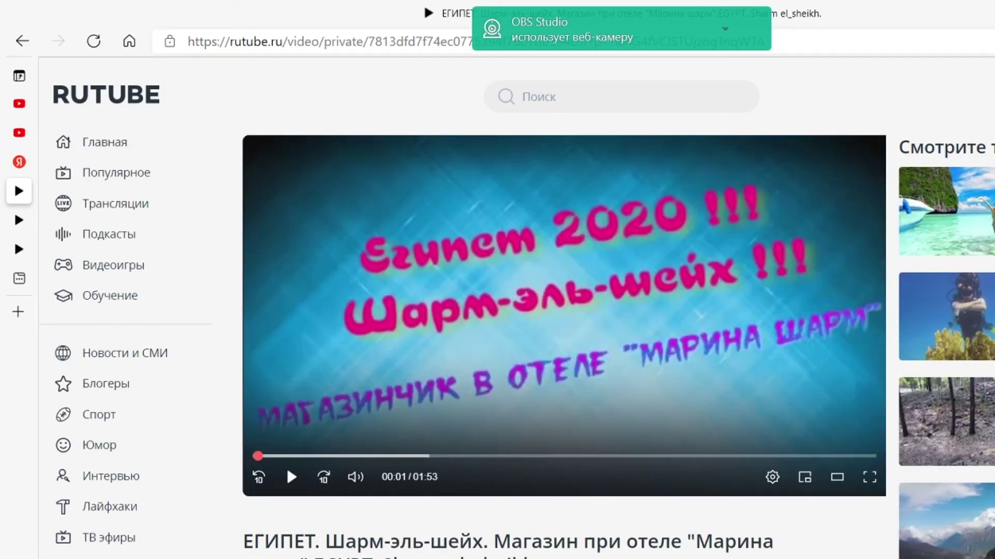
scroll(887, 208, "down", 10)
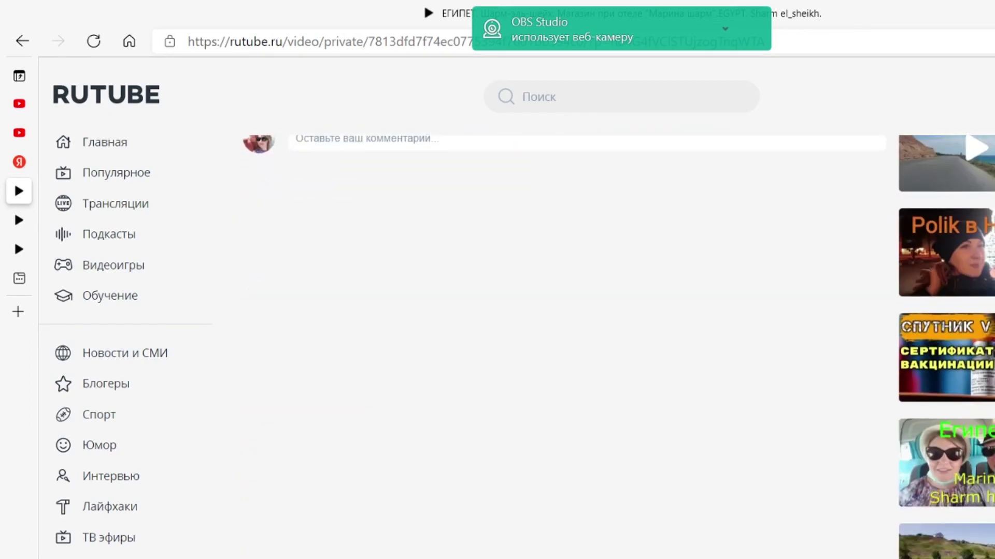
scroll(611, 384, "up", 10)
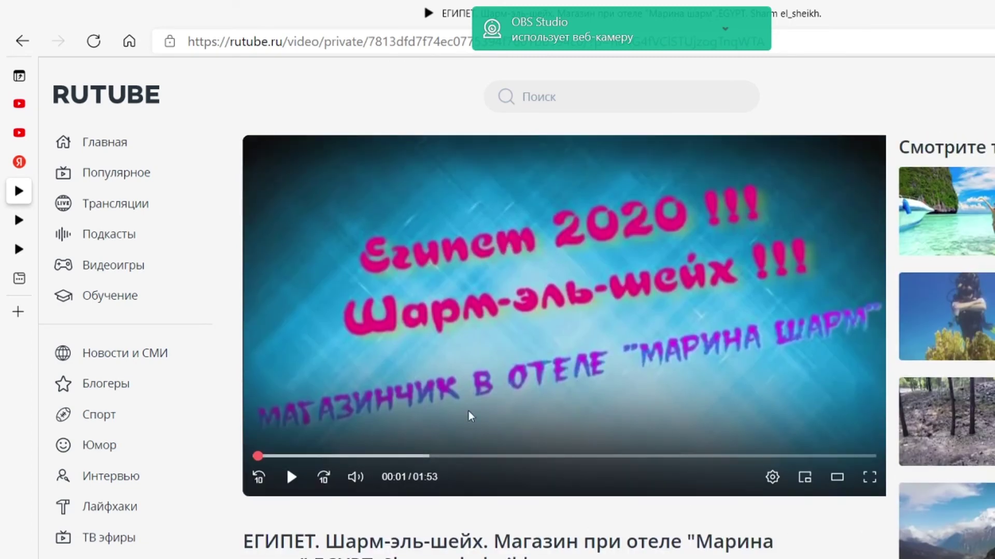
Step: Return to the channel page, open the channel's management in Rutube Studio and look over its video list
mouse_move(47, 190)
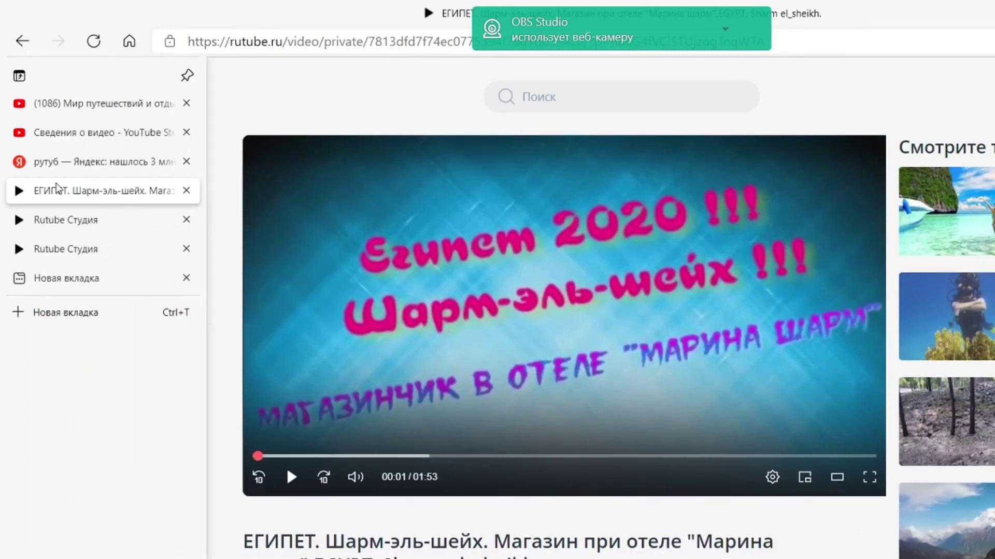
left_click(22, 41)
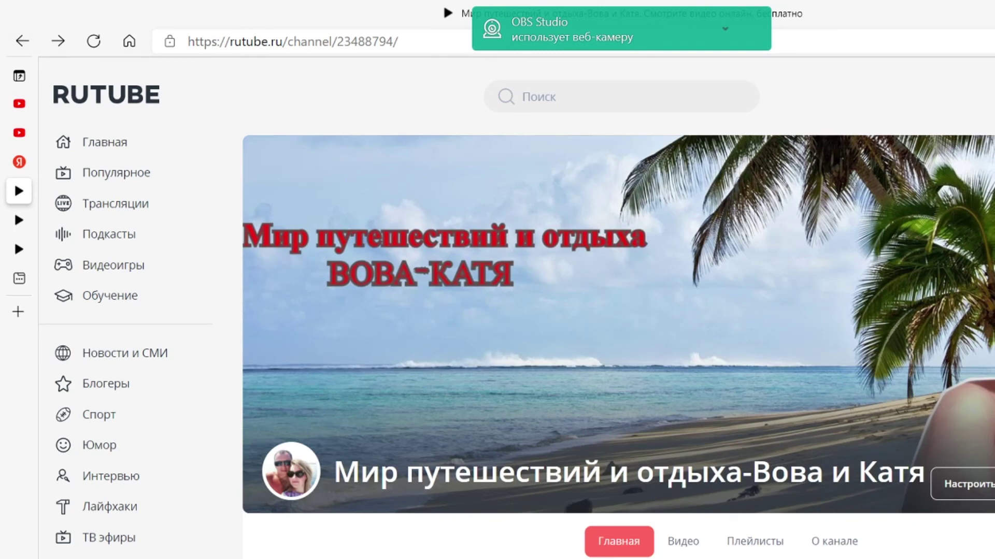
left_click(963, 485)
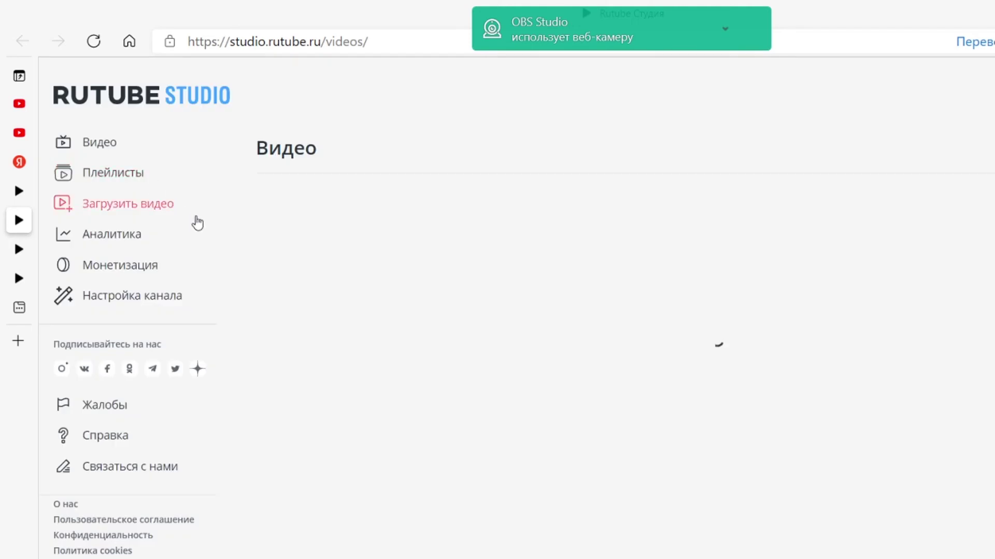
mouse_move(111, 179)
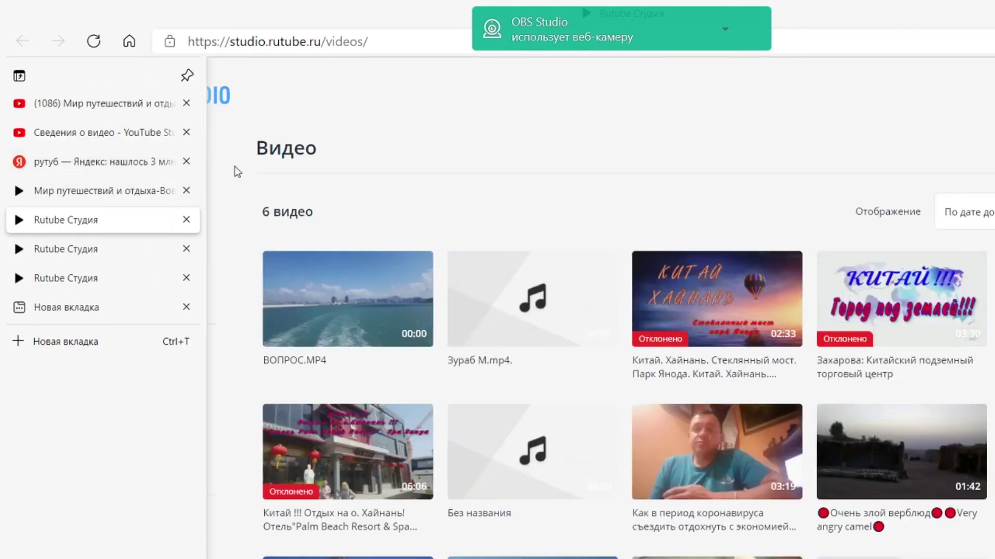
scroll(549, 454, "down", 1)
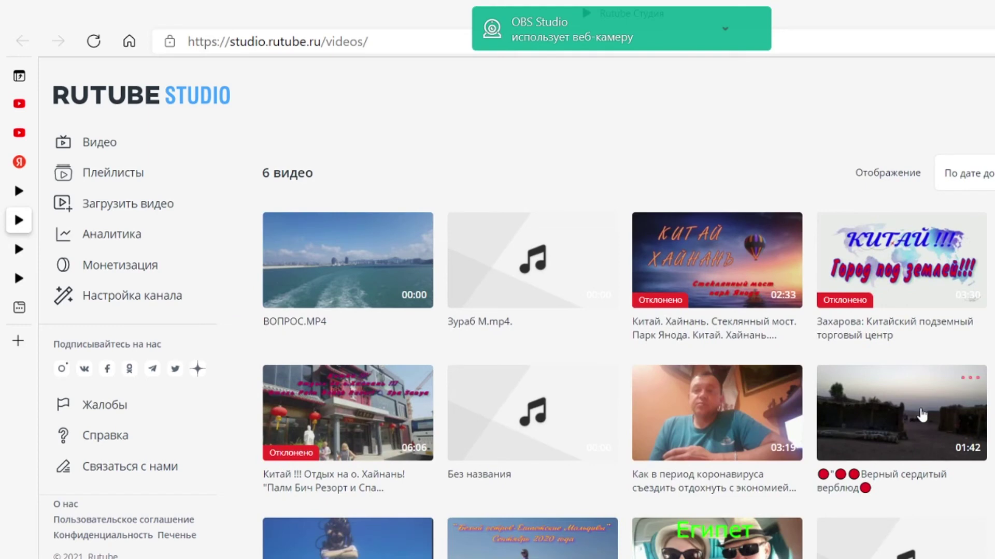
Step: Open the "Очень злой верблюд" video for editing and review its title, description, access, category and cover settings
left_click(969, 380)
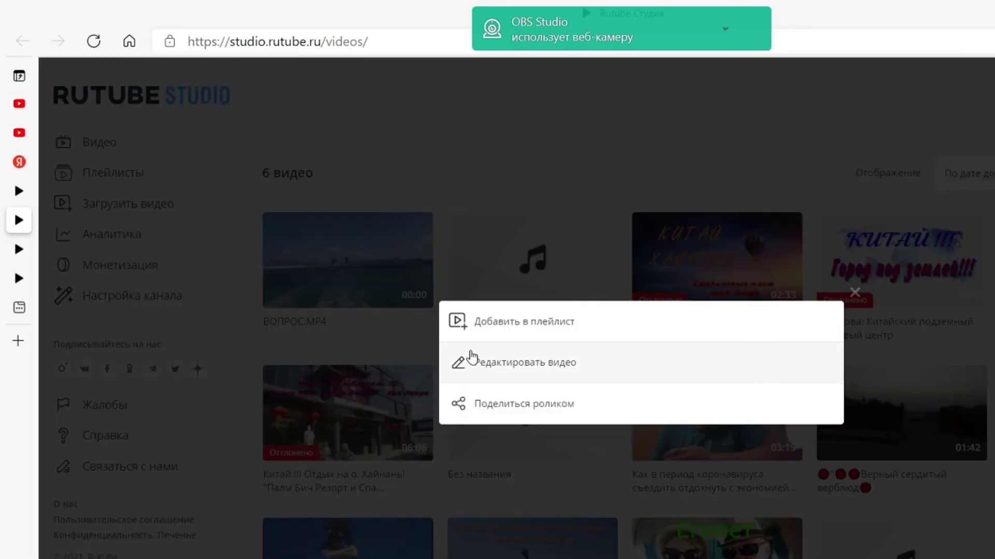
left_click(511, 365)
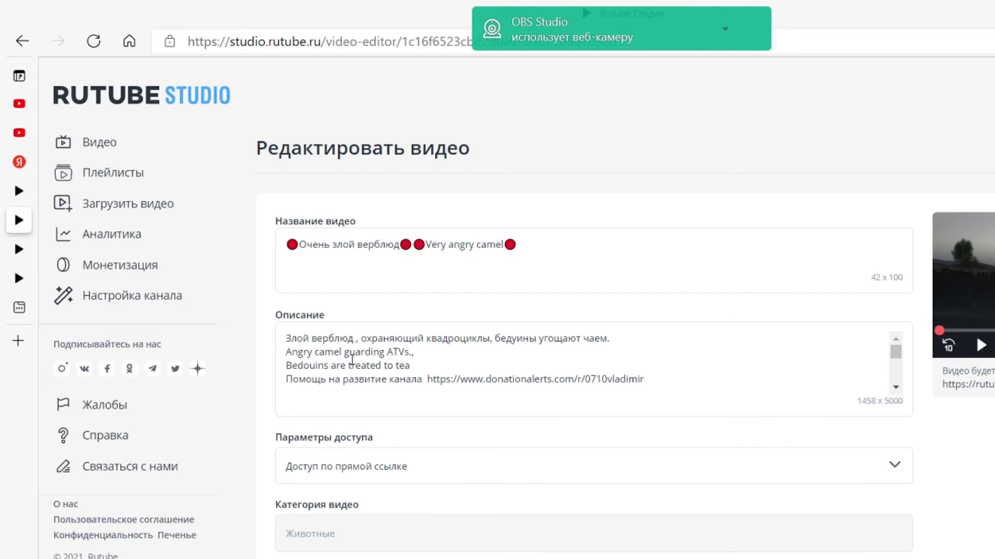
scroll(369, 361, "down", 3)
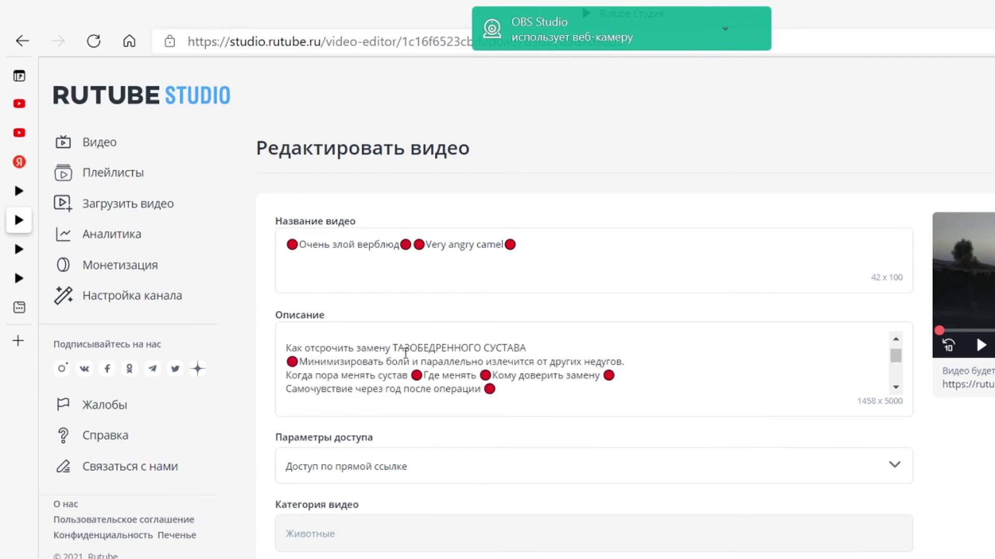
scroll(534, 365, "down", 5)
scroll(726, 417, "down", 4)
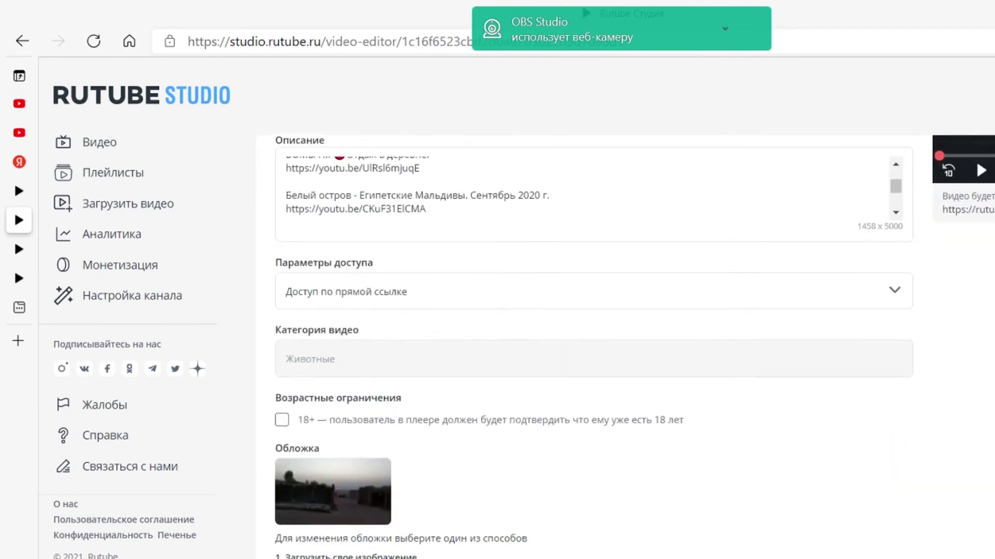